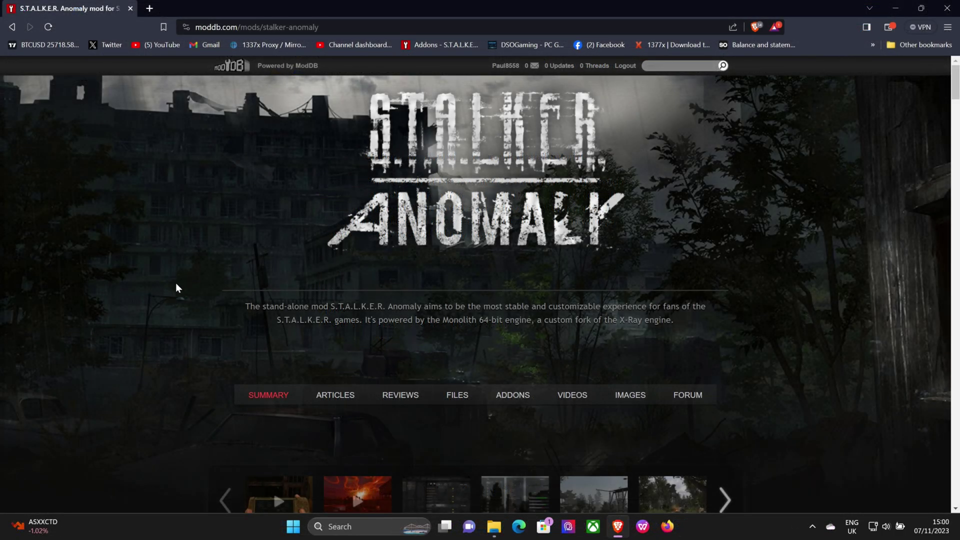
Open the Anomaly mod's FILES tab on ModDB and scroll down to the file list
scroll(175, 295, down, 6)
scroll(171, 301, up, 5)
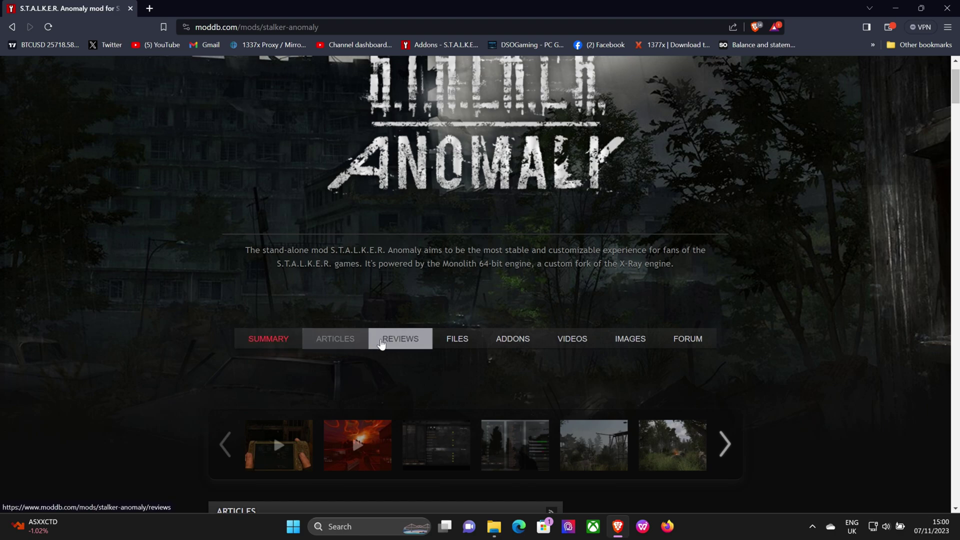
click(457, 342)
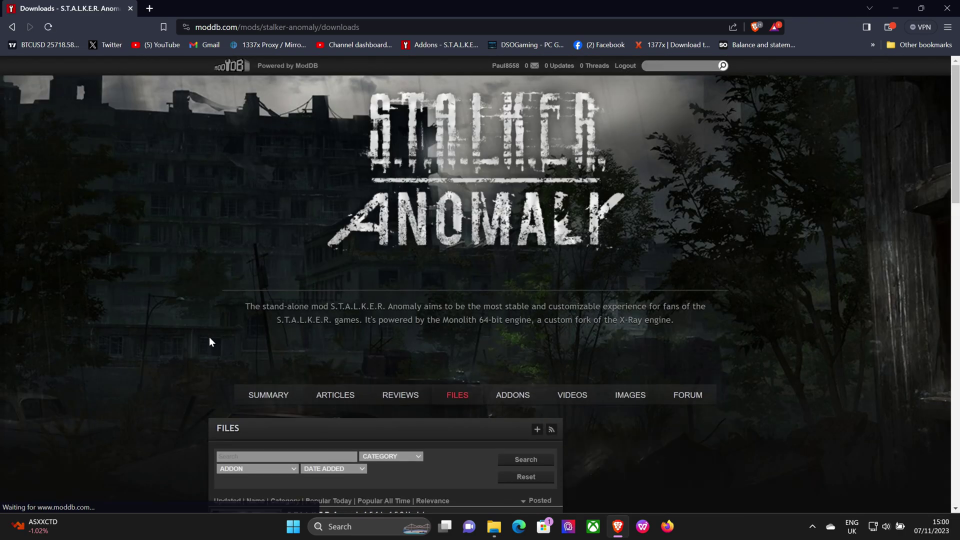
scroll(125, 334, down, 5)
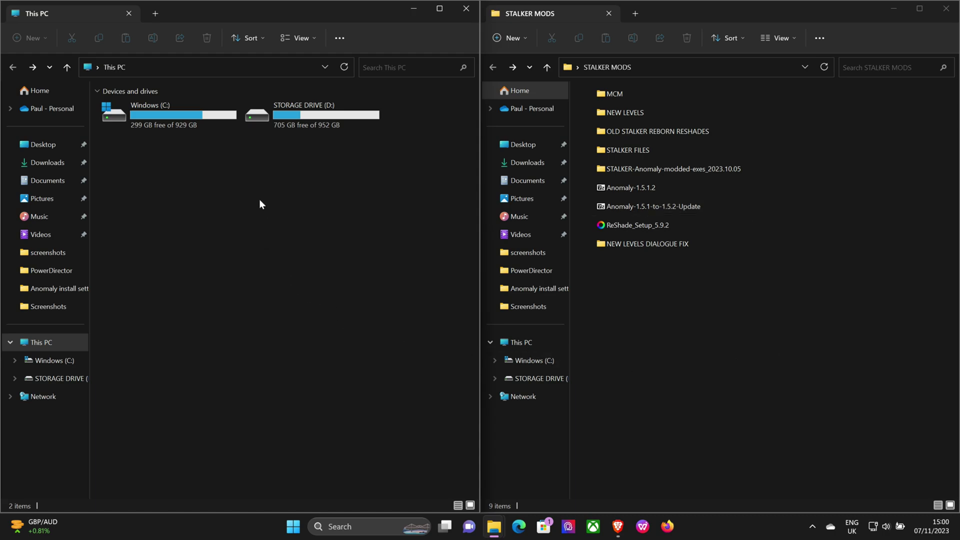
On STORAGE DRIVE (D:), add a new folder called 'STALKER INSTALL TUTORIAL GAME'
double_click(263, 116)
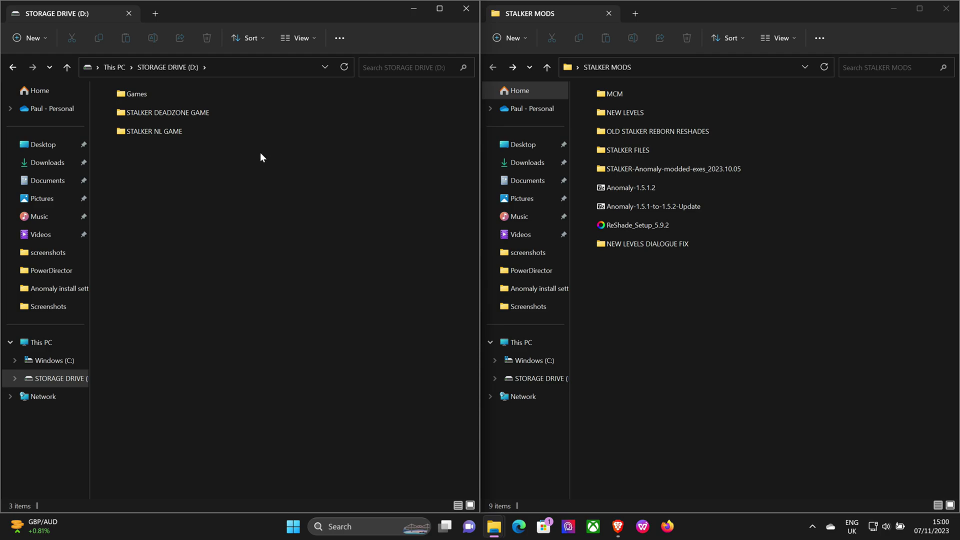
right_click(161, 190)
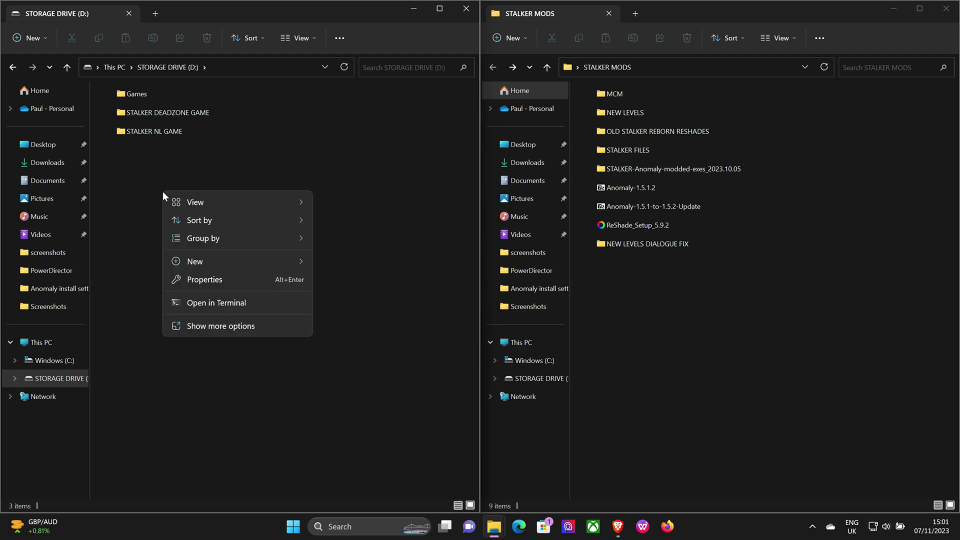
mouse_move(227, 262)
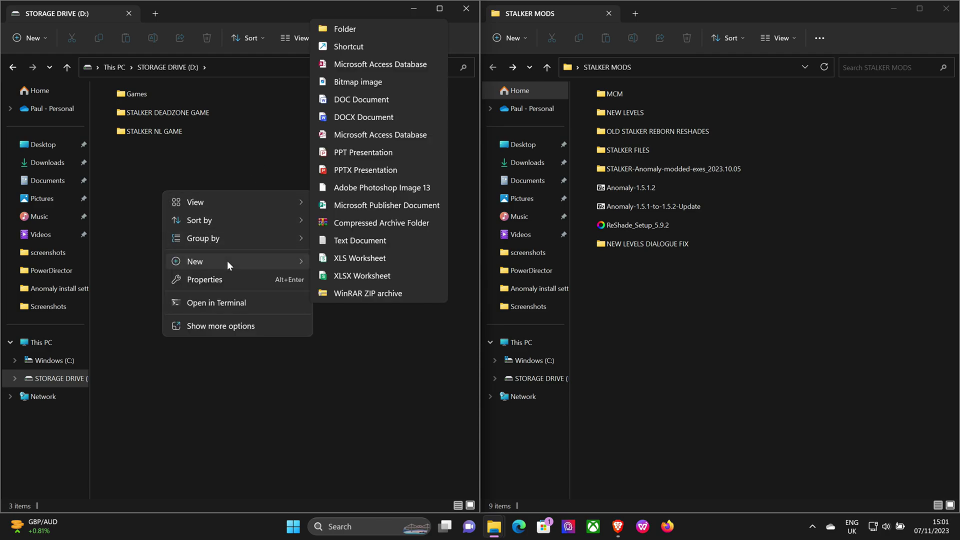
click(351, 30)
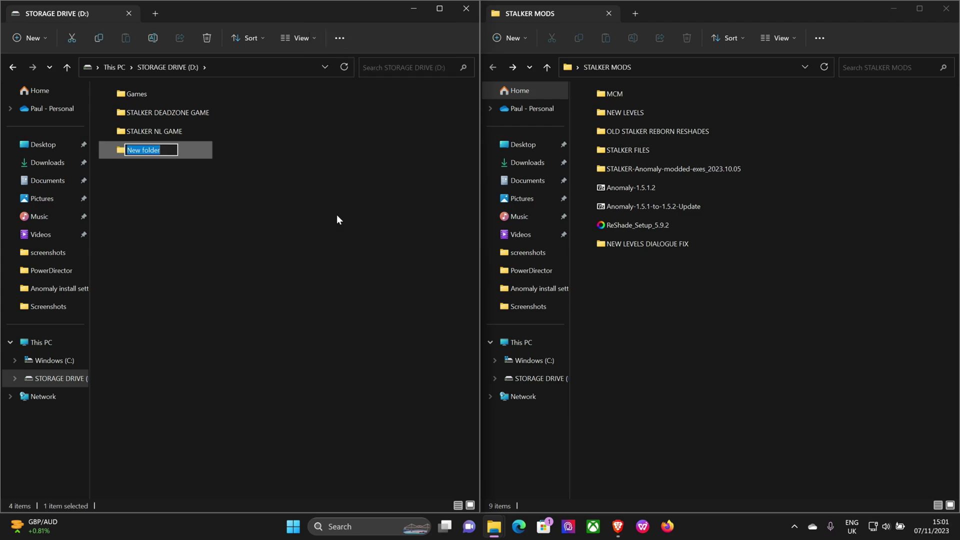
text(STALKER INSTALL)
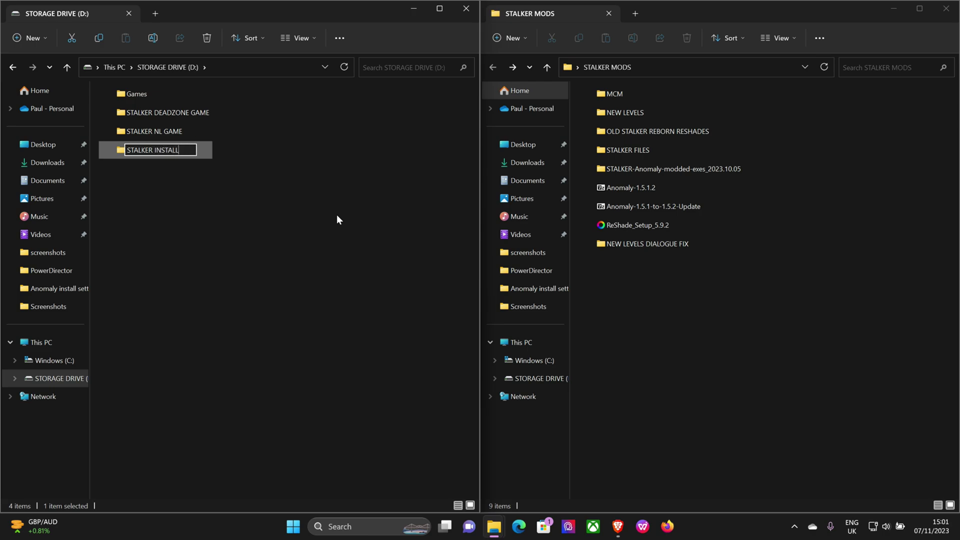
text( TUTORIAL GAME)
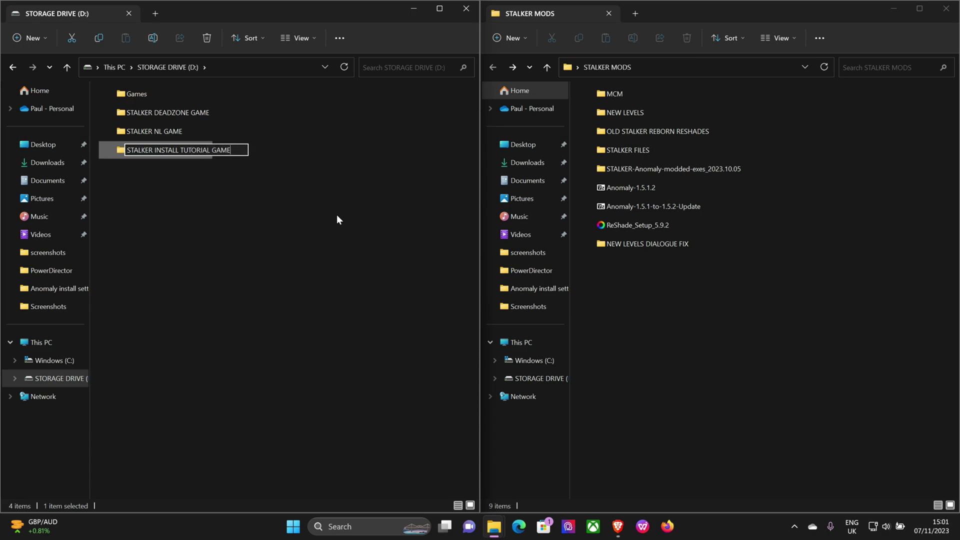
key(Return)
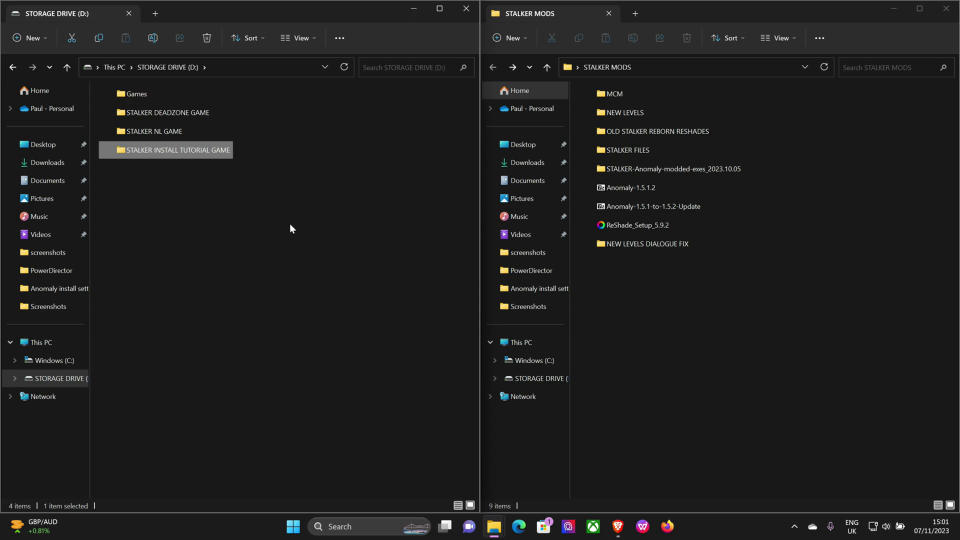
click(253, 229)
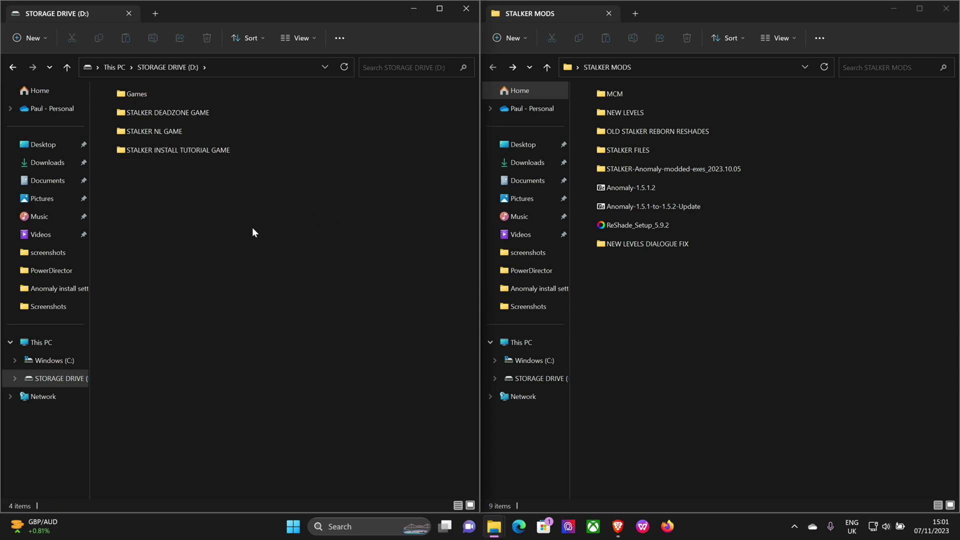
click(675, 312)
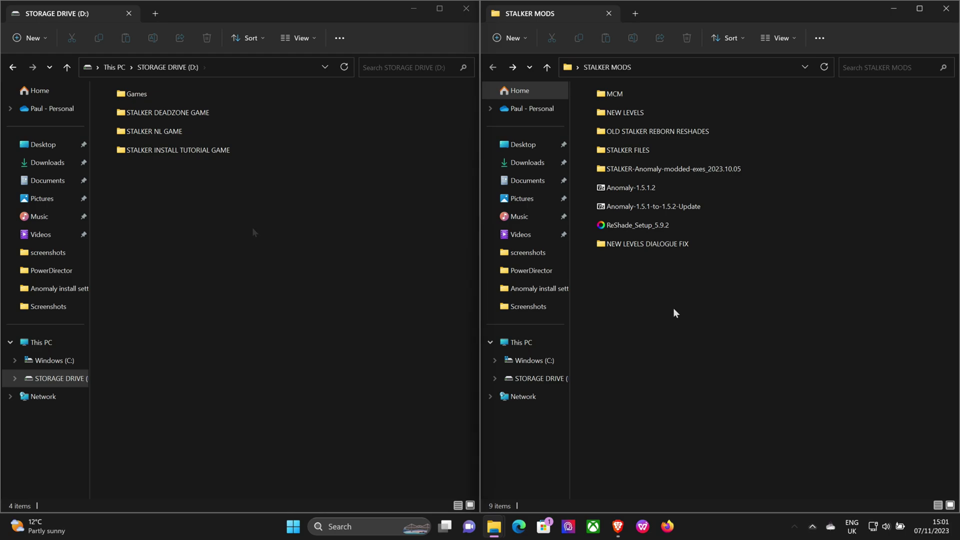
Extract Anomaly-1.5.1.2.7z with 7-Zip into D:\STALKER INSTALL TUTORIAL GAME
double_click(629, 190)
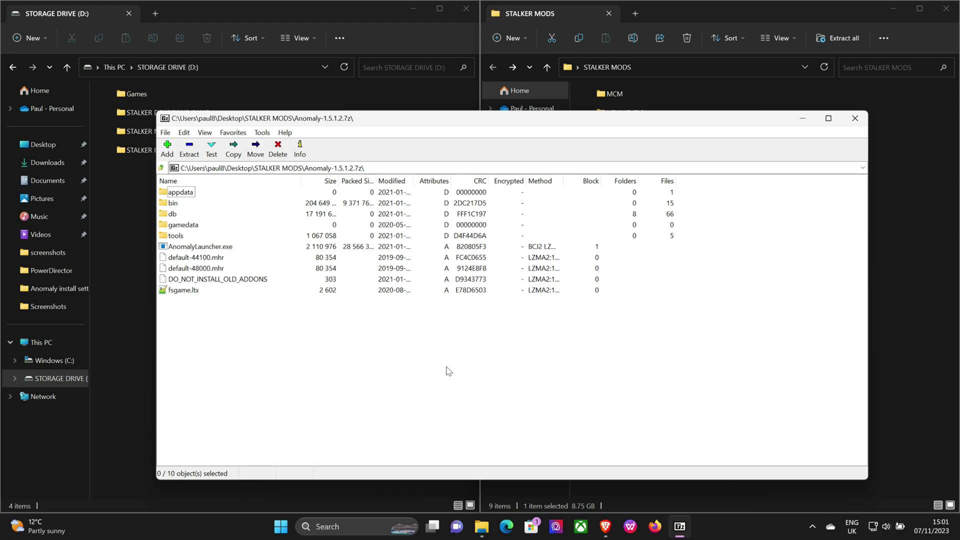
click(192, 153)
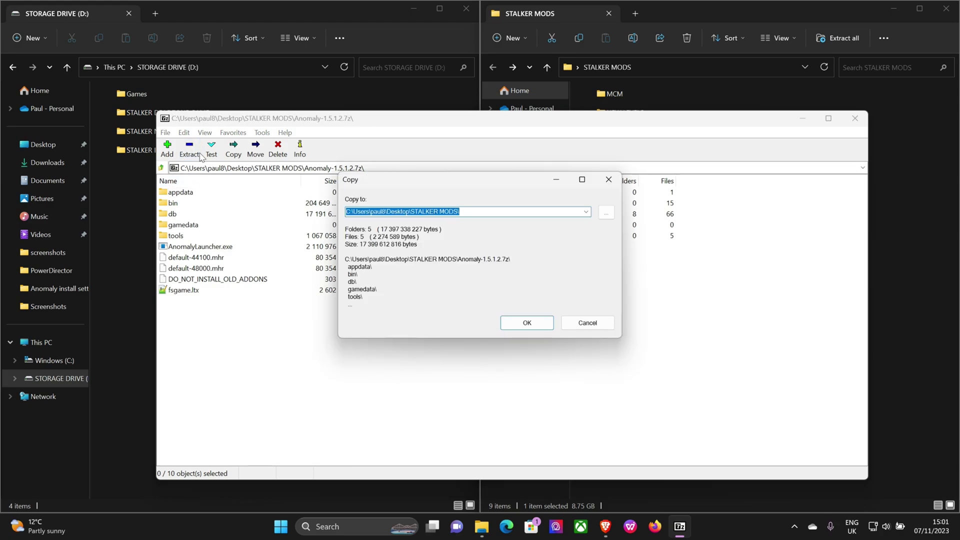
click(606, 212)
drag(561, 258, 561, 290)
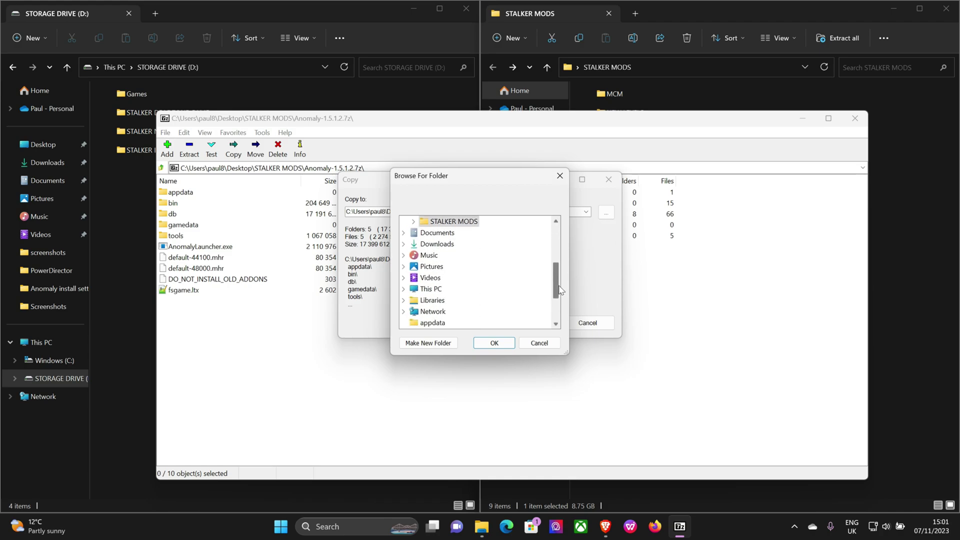
click(403, 289)
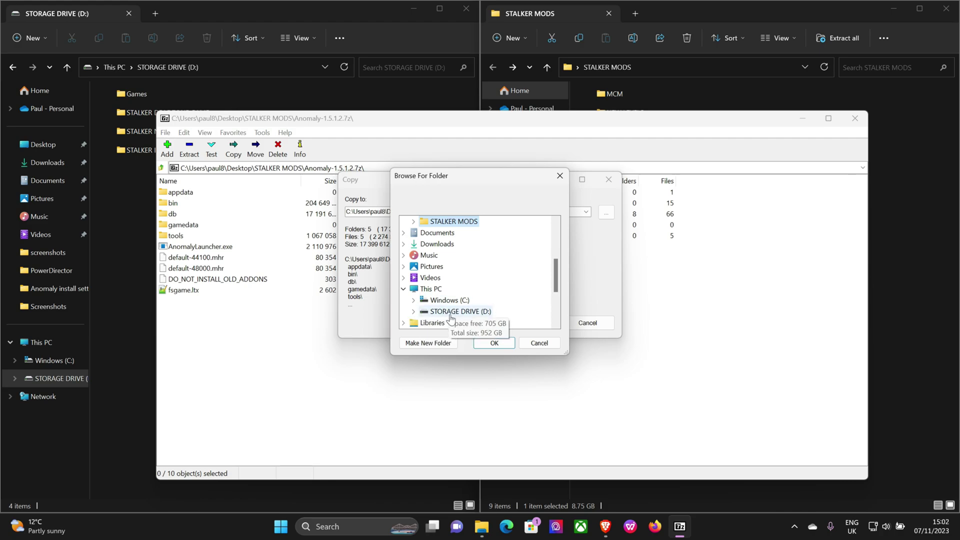
click(413, 311)
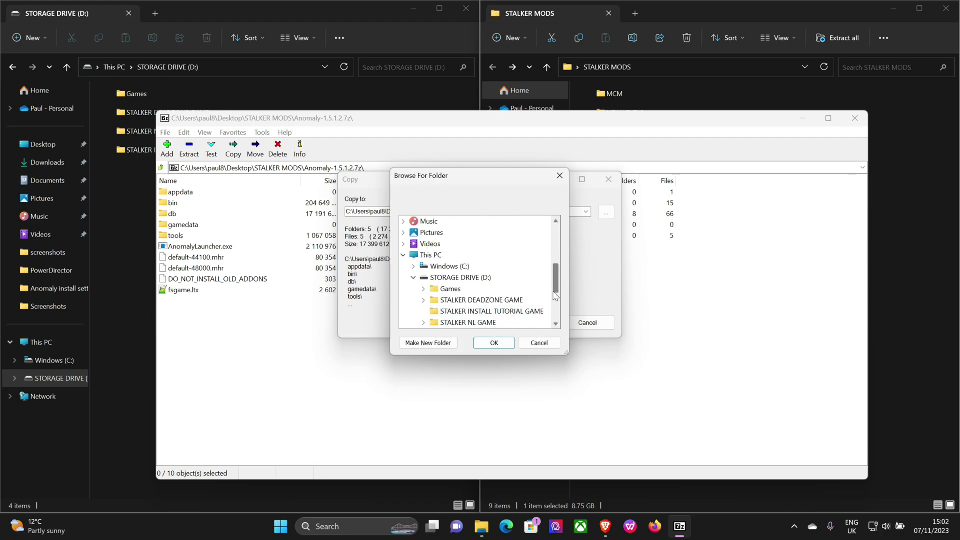
drag(557, 287, 558, 296)
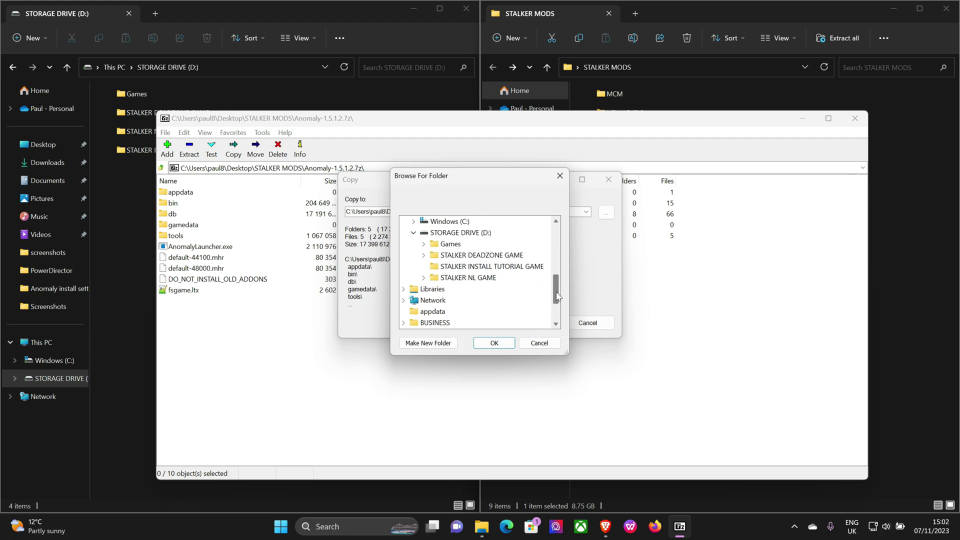
click(479, 268)
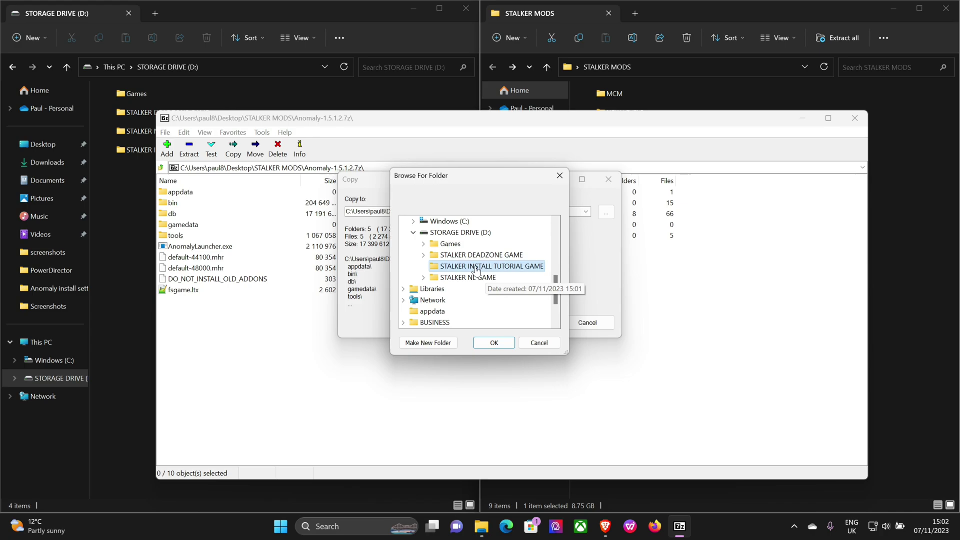
click(493, 344)
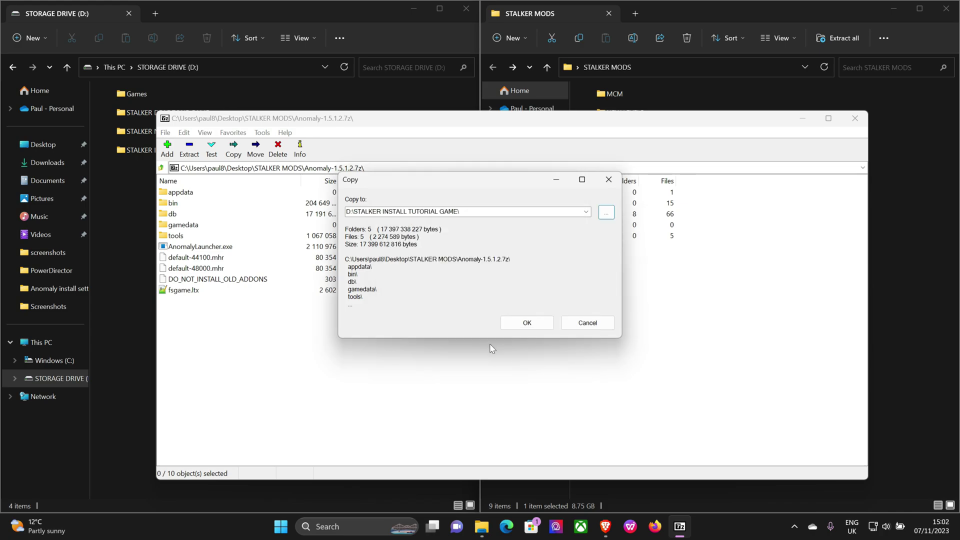
click(533, 325)
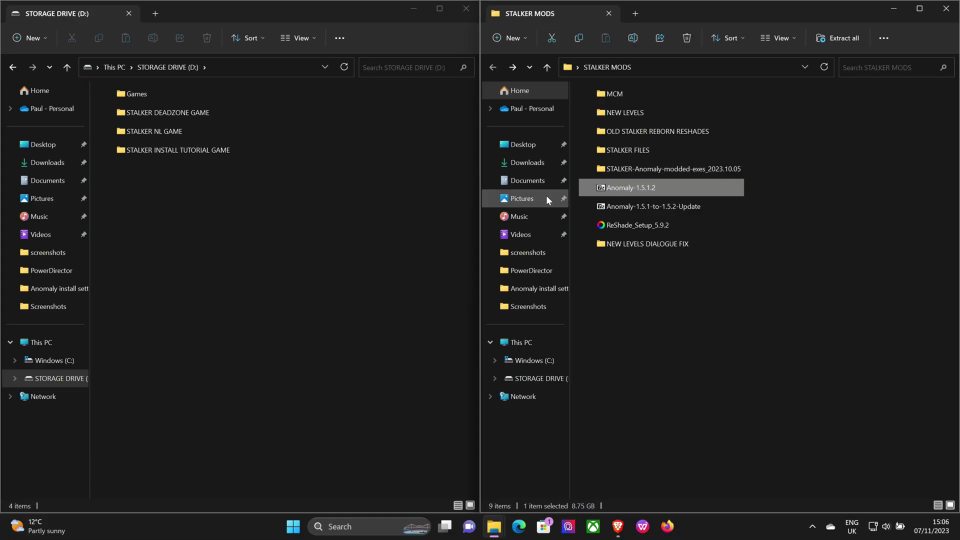
Check the extracted game files, then select the Anomaly-1.5.1-to-1.5.2-Update archive
double_click(211, 152)
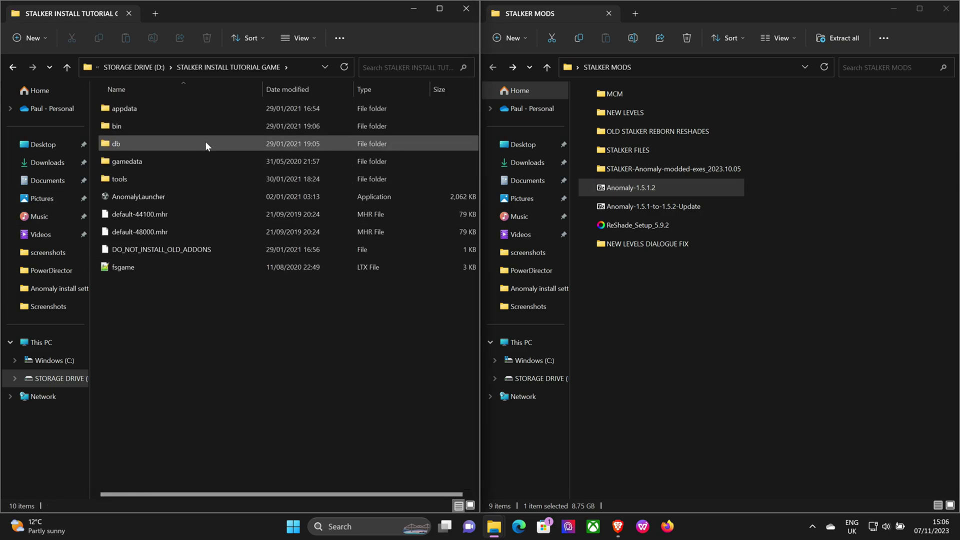
click(13, 67)
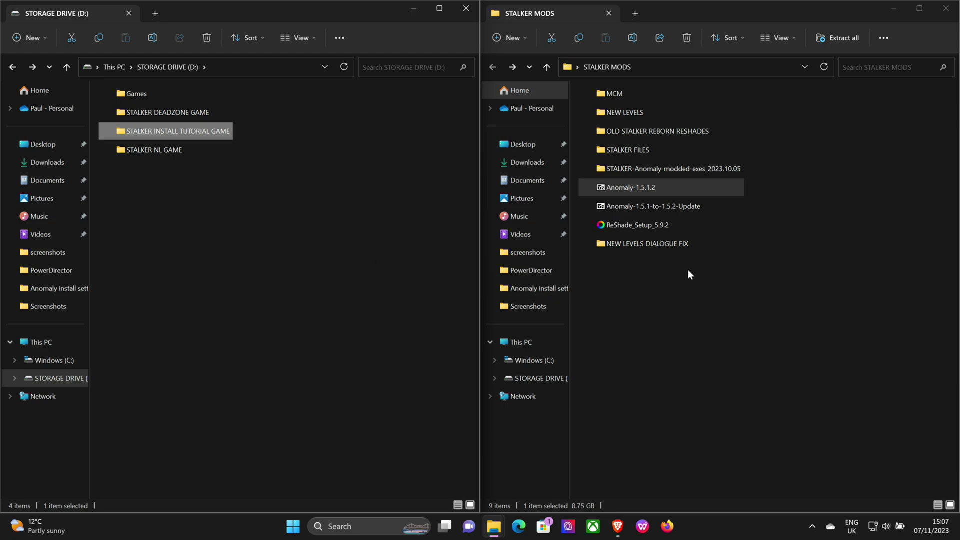
click(645, 206)
Extract Anomaly-1.5.1-to-1.5.2-Update.7z into D:\STALKER INSTALL TUTORIAL GAME, choosing Yes to All for replacements
double_click(645, 205)
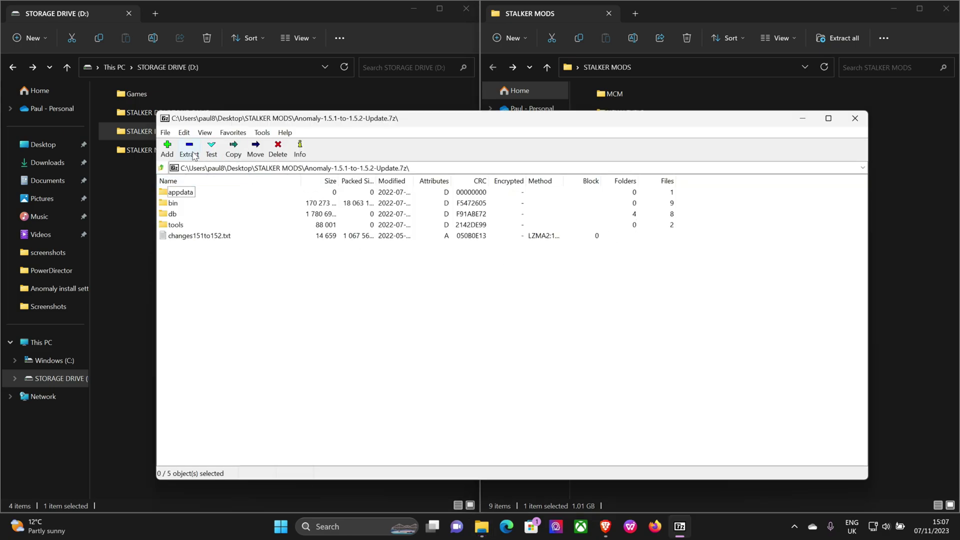
click(193, 154)
click(606, 212)
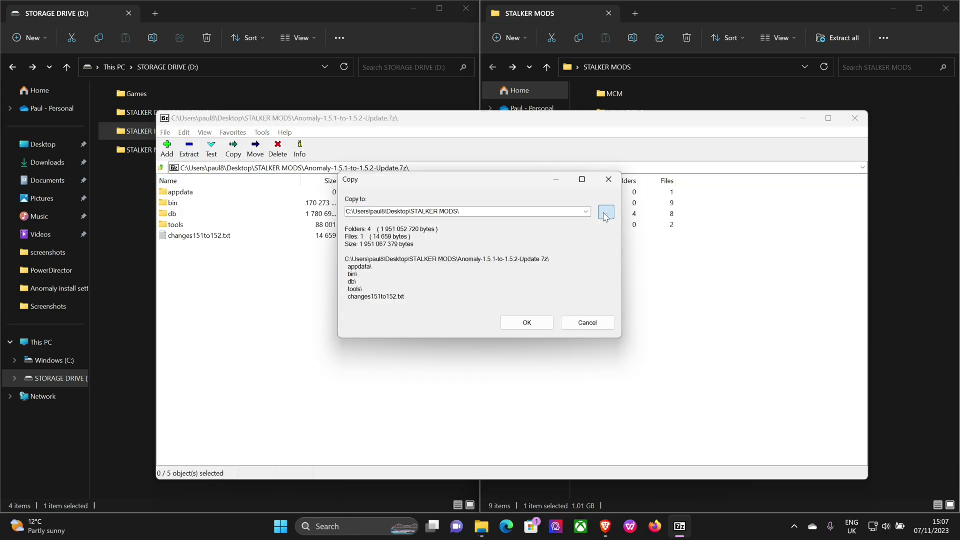
drag(558, 254, 564, 314)
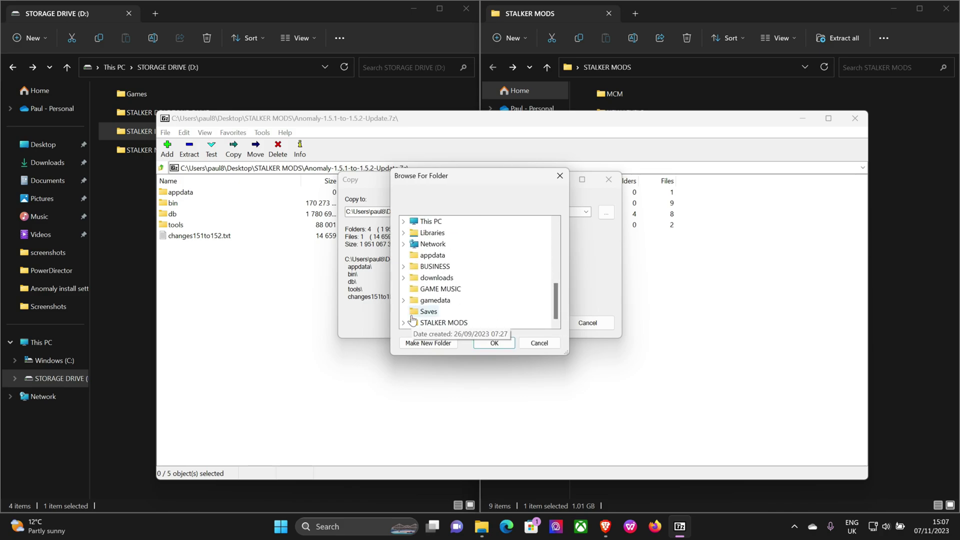
click(403, 222)
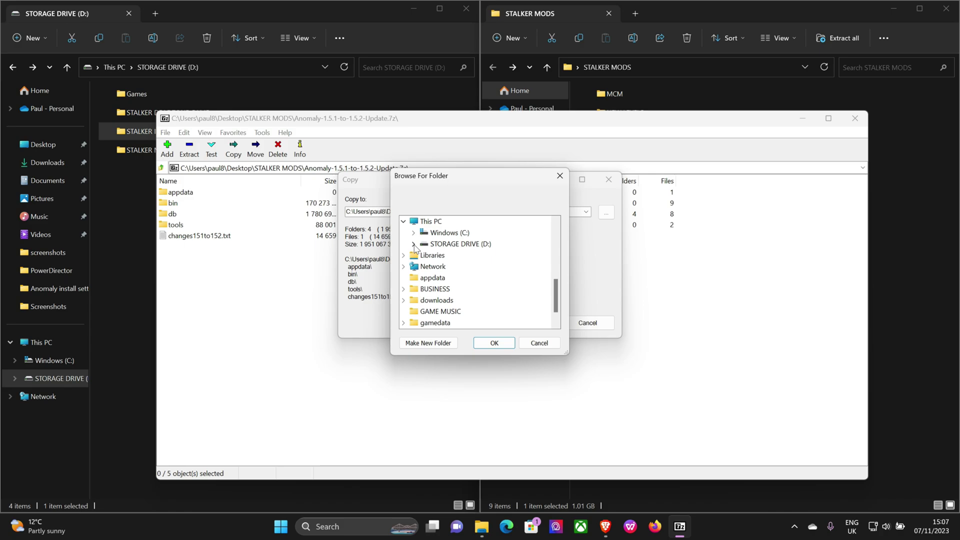
click(413, 244)
click(445, 278)
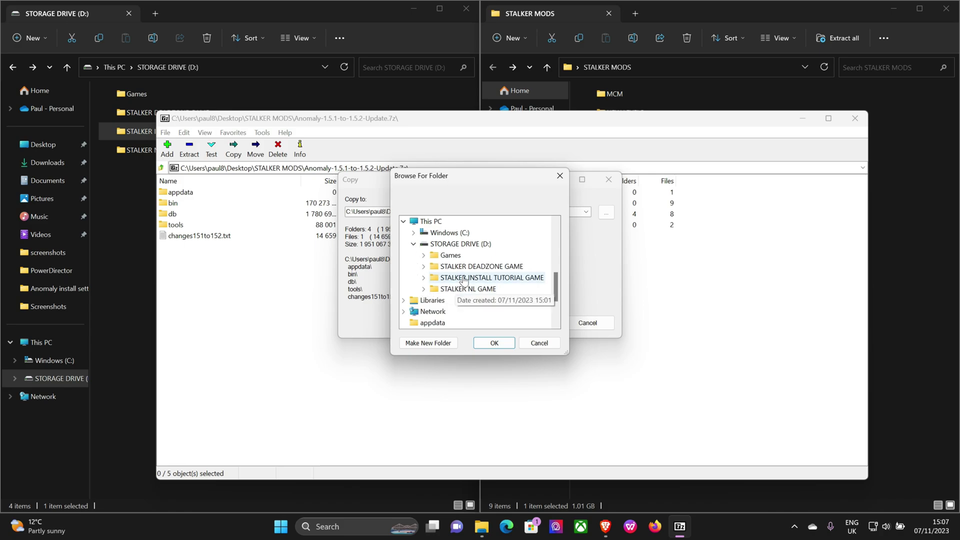
click(498, 345)
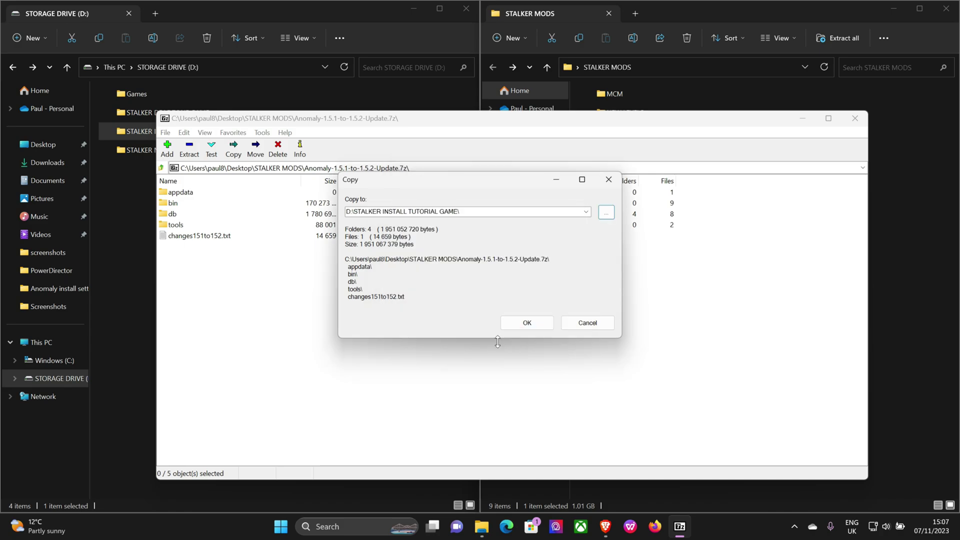
click(526, 322)
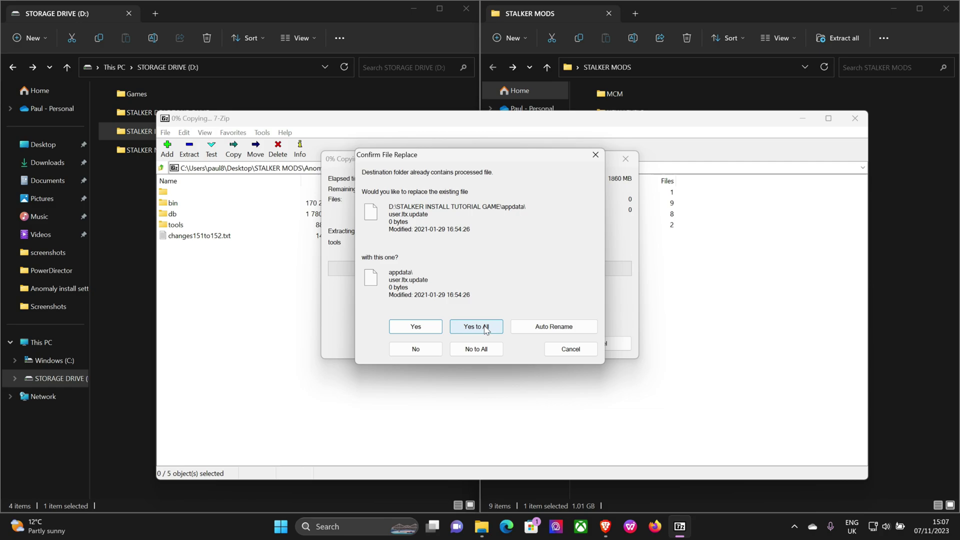
click(478, 329)
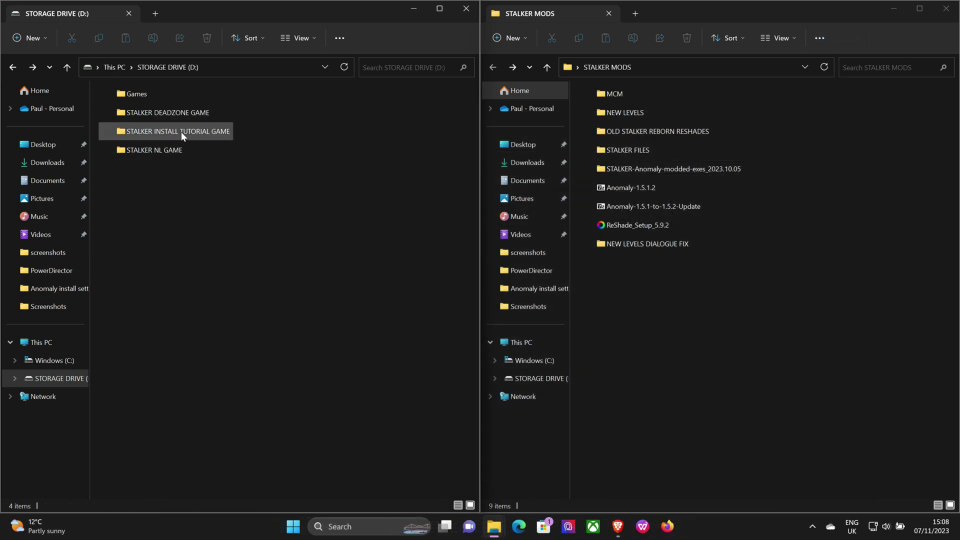
Run AnomalyLauncher from the STALKER INSTALL TUTORIAL GAME folder
mouse_move(181, 131)
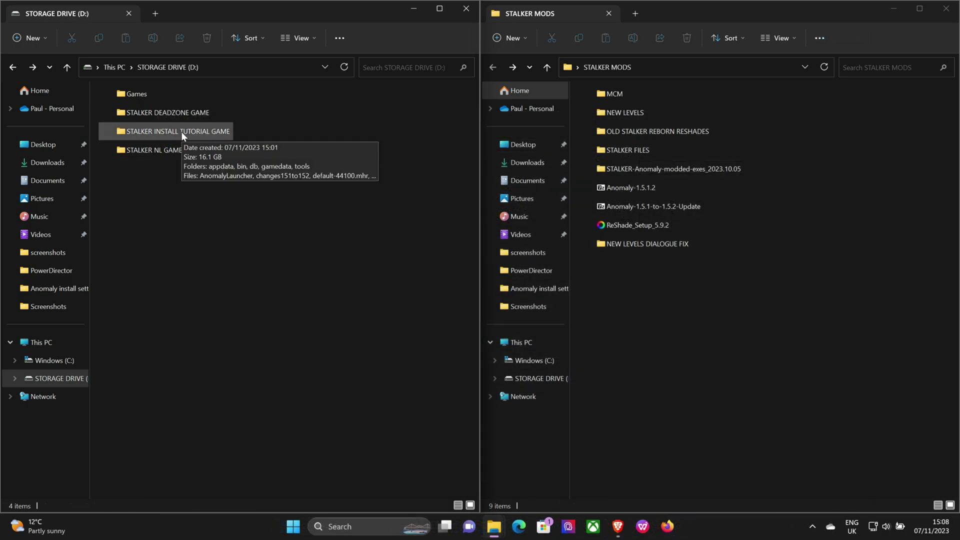
double_click(181, 131)
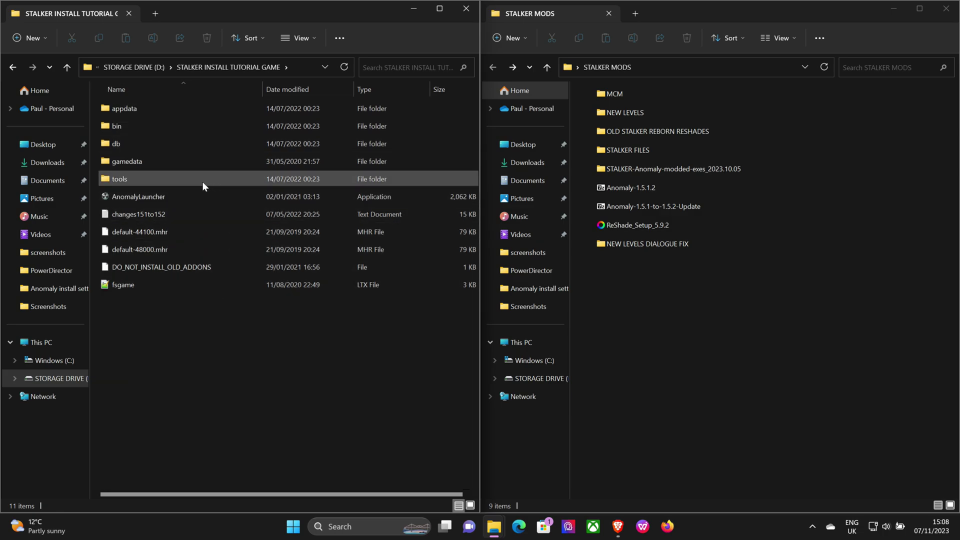
double_click(158, 197)
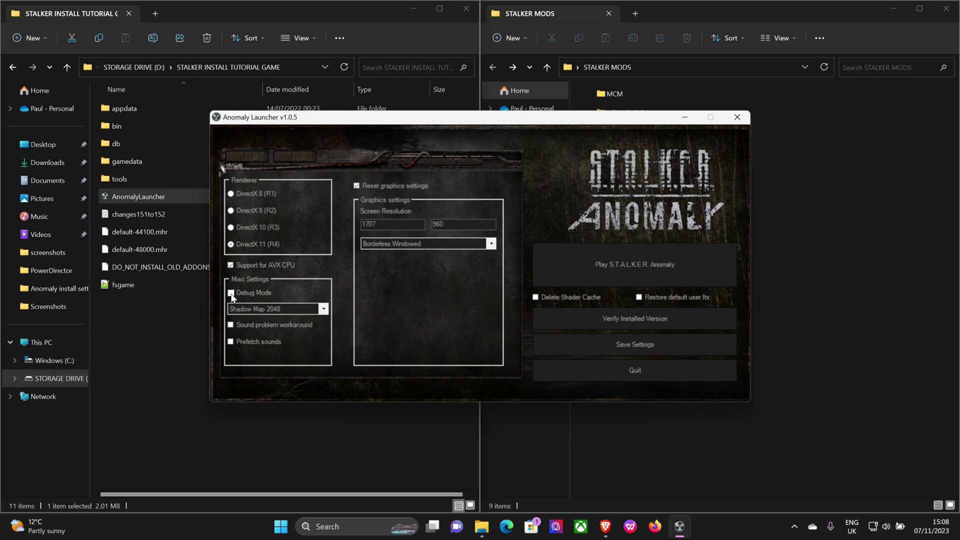
Keep the 2048 shadow map size and enable sound prefetching
click(323, 309)
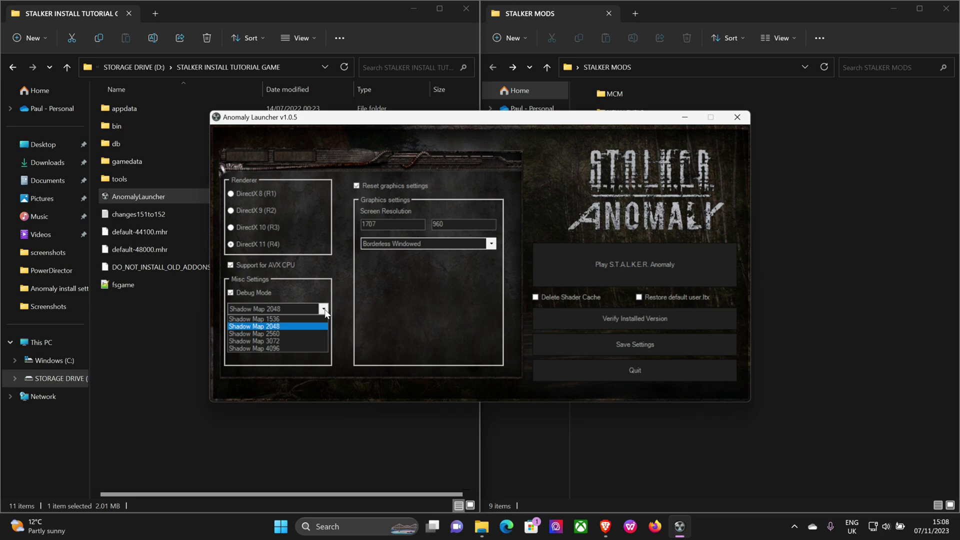
click(280, 326)
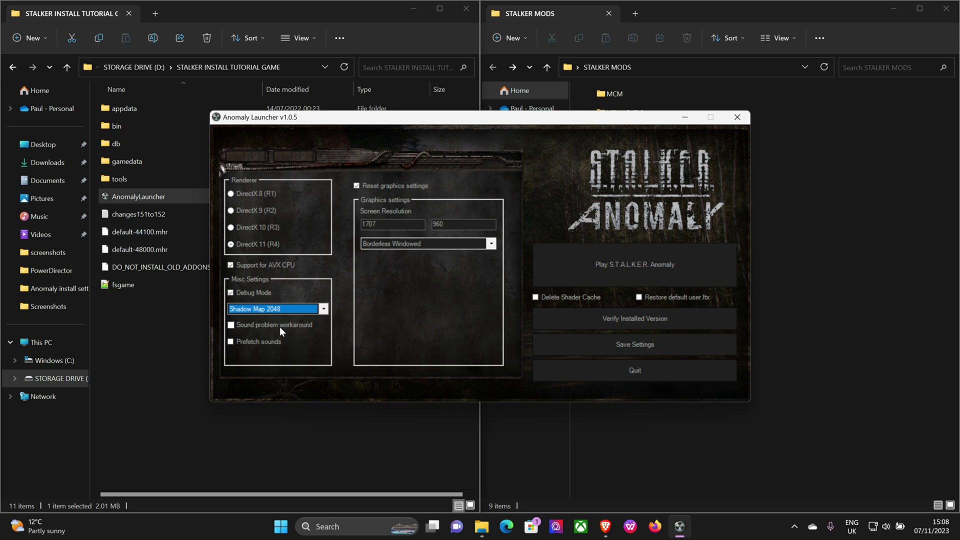
click(232, 343)
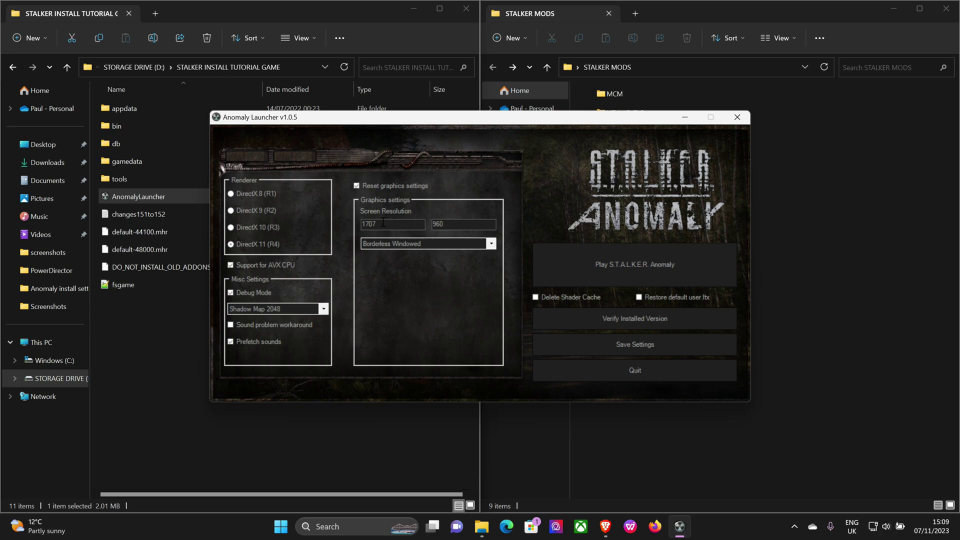
Set 2560×1440 Borderless Windowed resolution and launch S.T.A.L.K.E.R. Anomaly
double_click(368, 223)
text(2560)
text(1440)
click(492, 244)
click(494, 245)
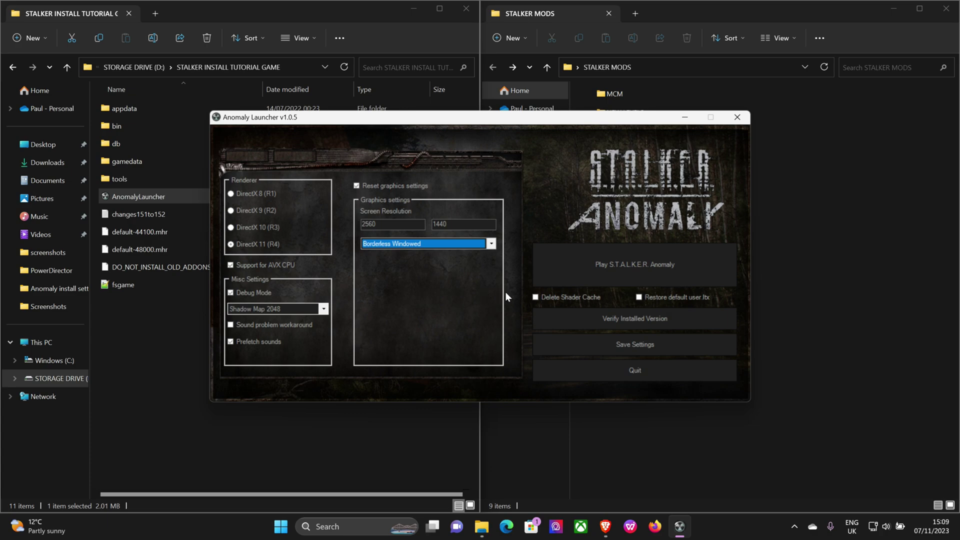
click(619, 267)
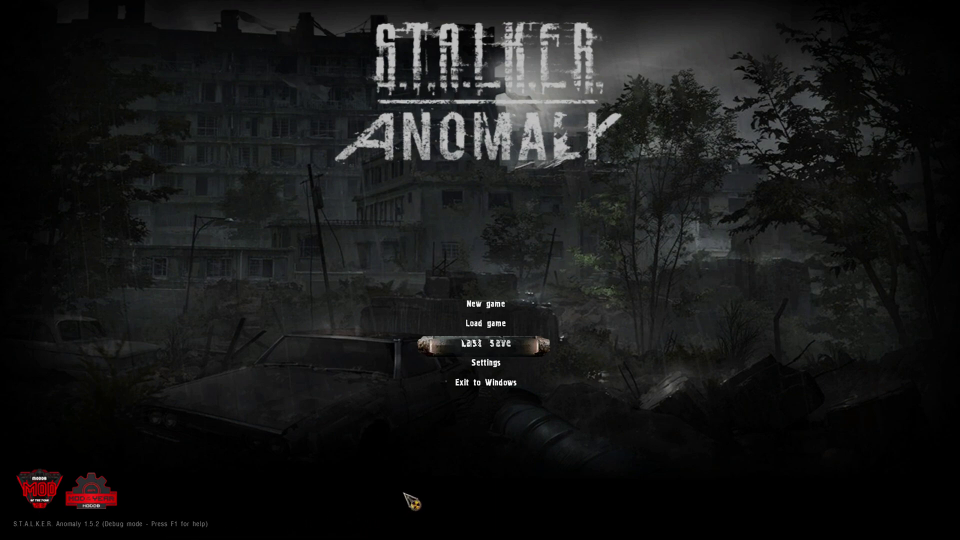
Exit to Windows from the 1.5.2 main menu and confirm with Yes
click(498, 383)
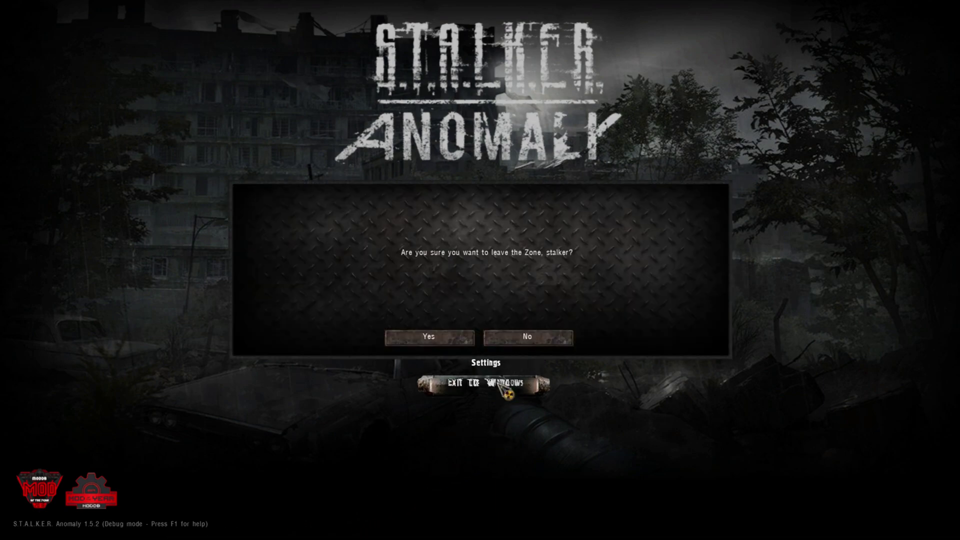
click(428, 340)
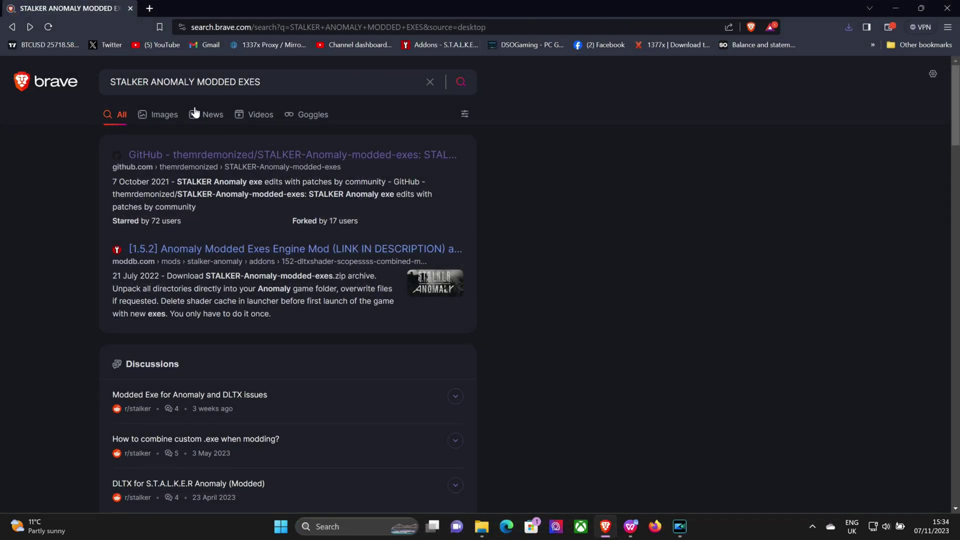
Download STALKER-Anomaly-modded-exes_2023.10.26.zip from its GitHub release to the Desktop and open it
click(281, 158)
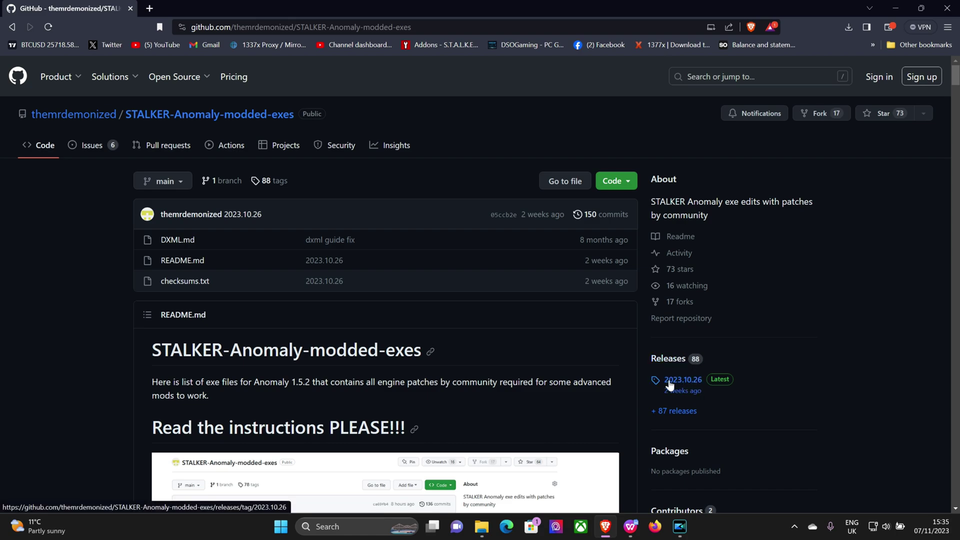
click(722, 380)
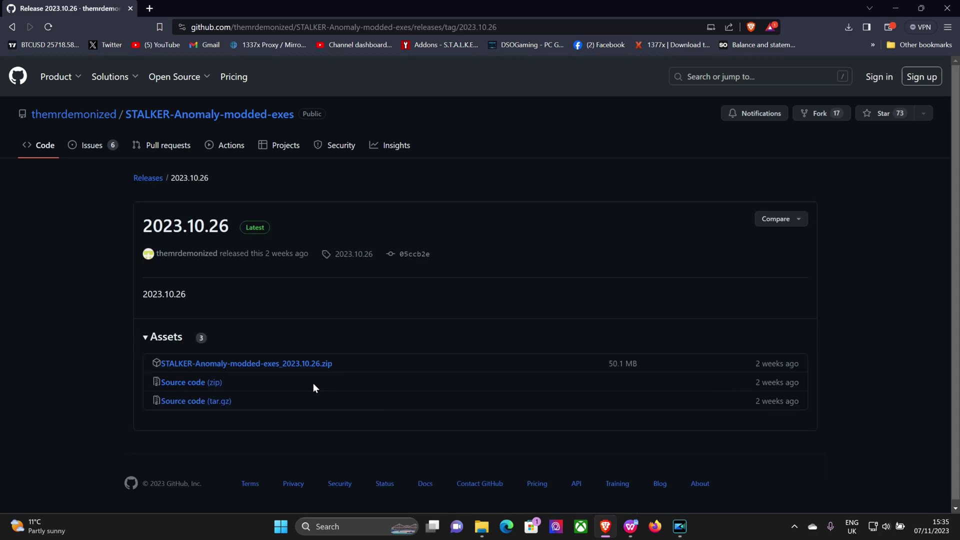
click(287, 363)
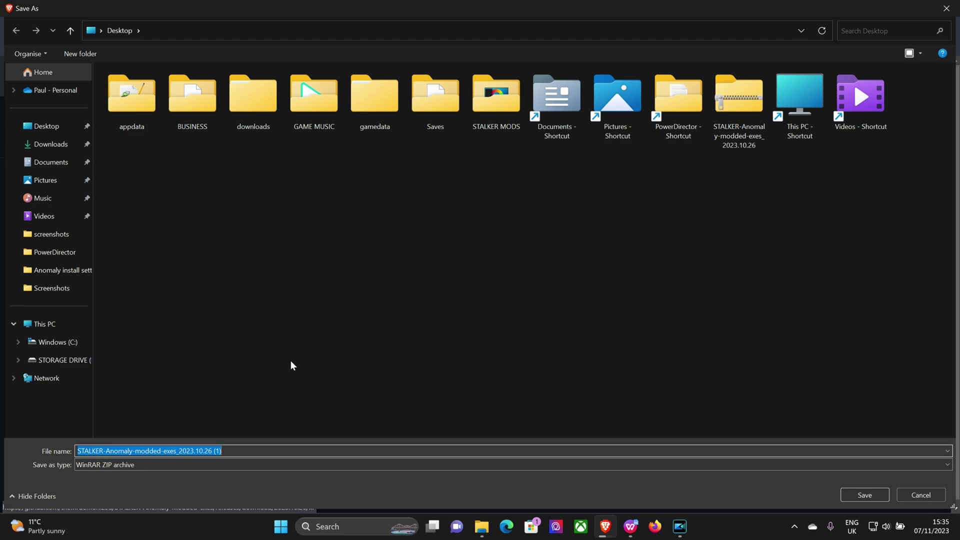
click(865, 495)
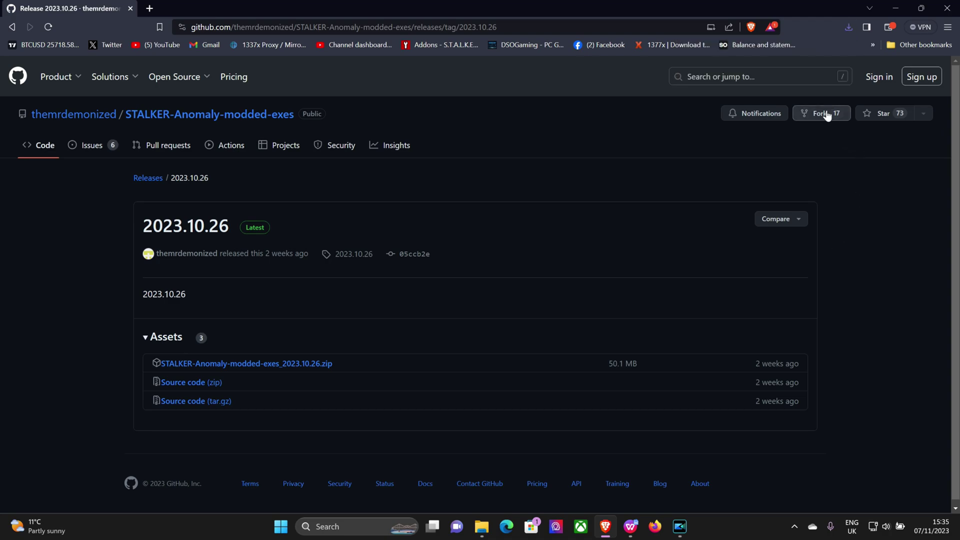
click(845, 28)
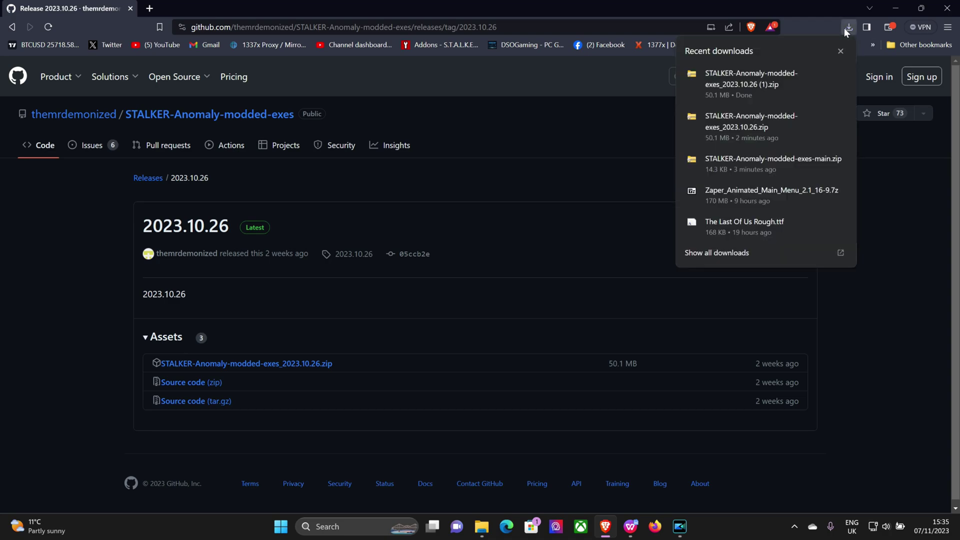
click(742, 82)
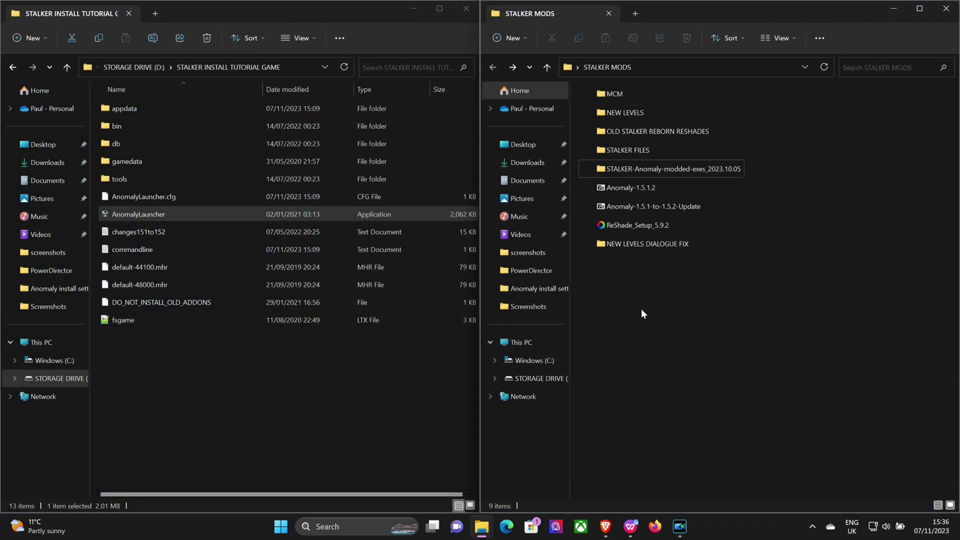
Add a new folder named 'STALKER ANOMALY MODDED EXES' inside STALKER MODS
right_click(630, 306)
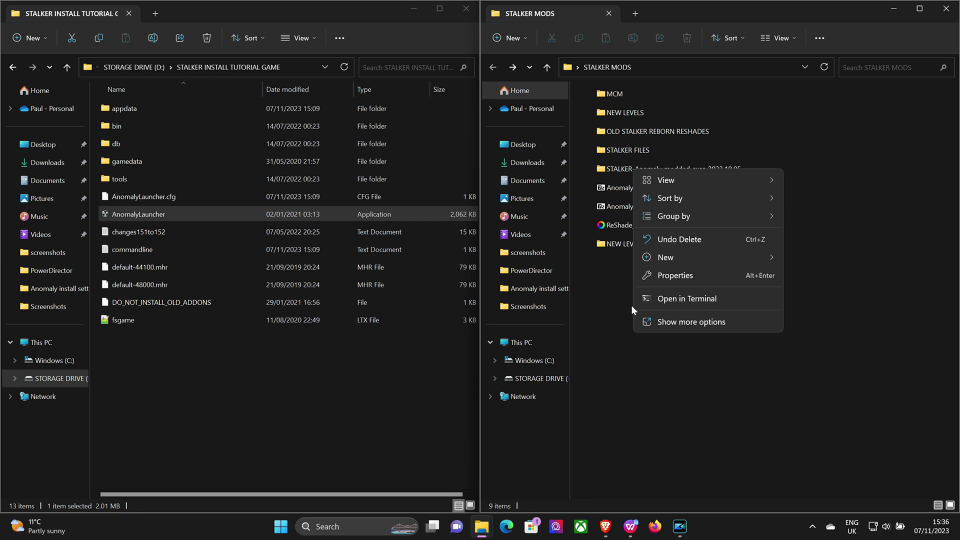
mouse_move(691, 262)
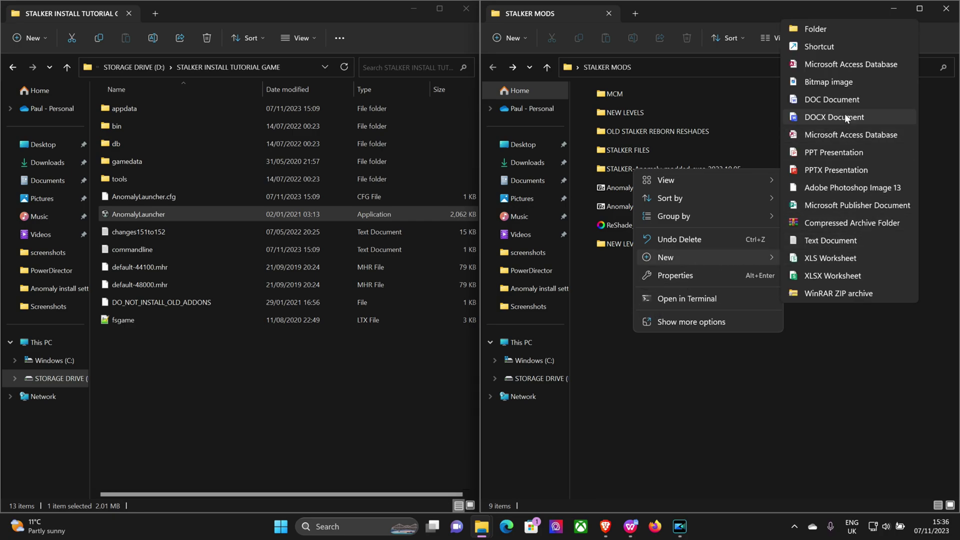
click(837, 28)
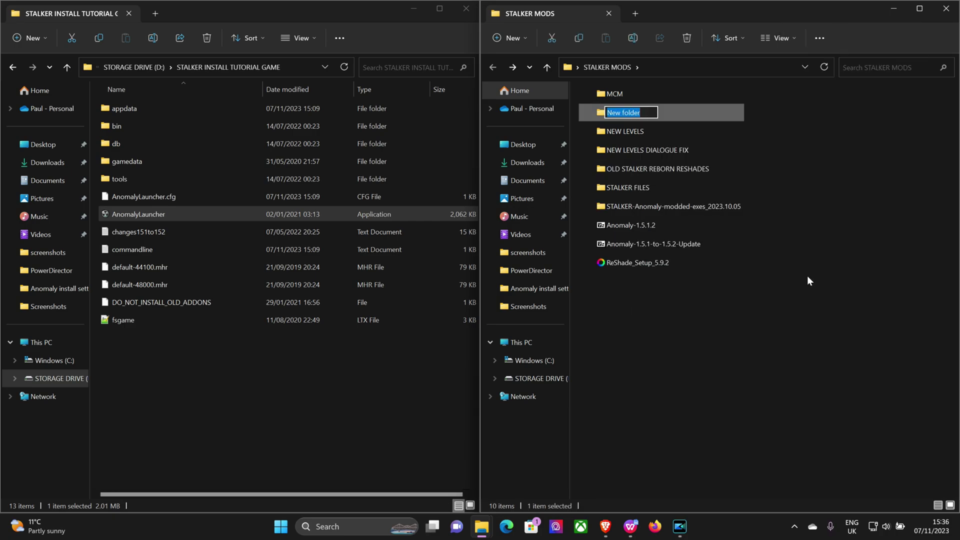
text(STA)
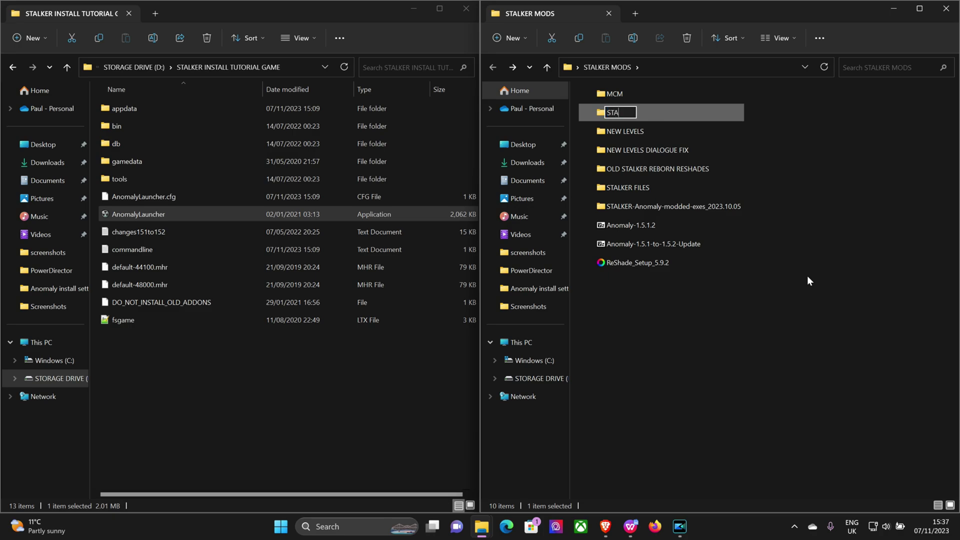
text(LKER ANOMALY )
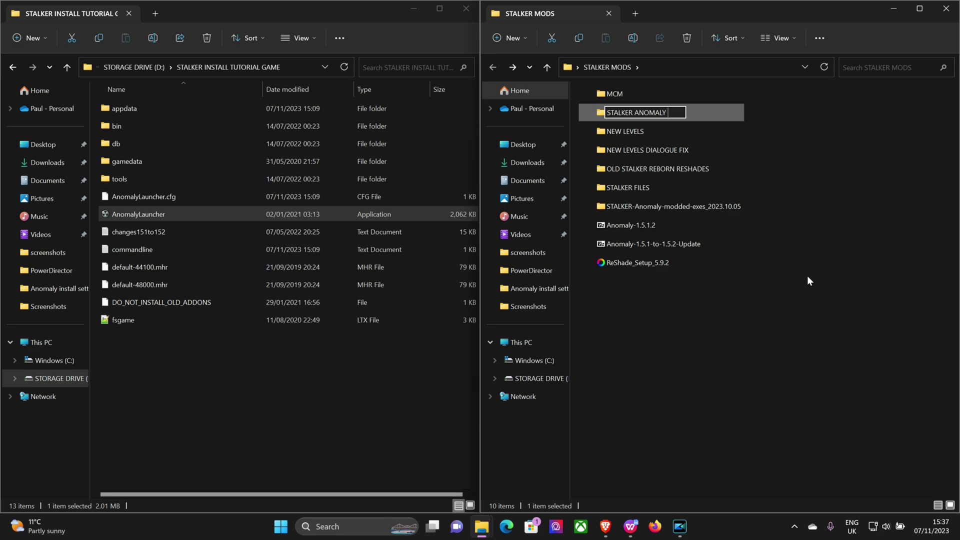
text(MODDED EXES)
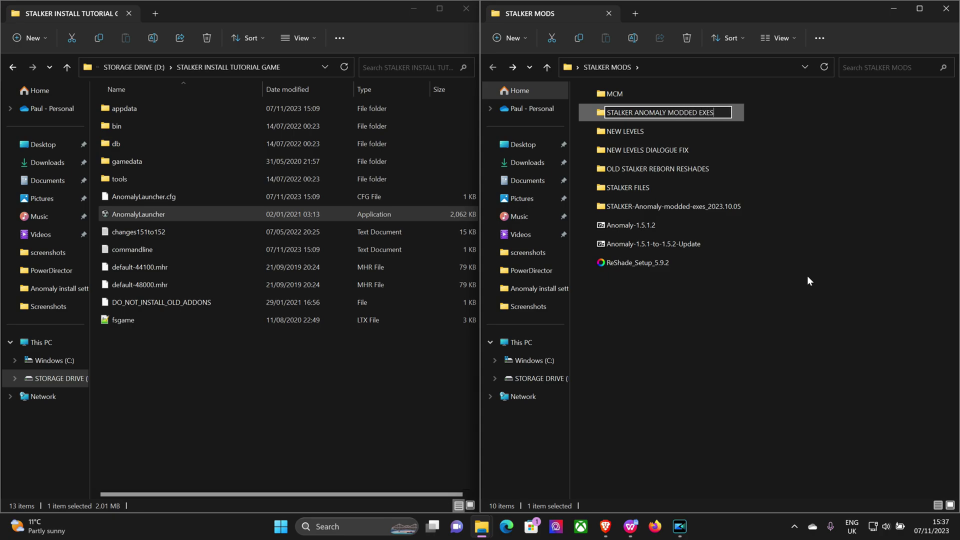
key(Return)
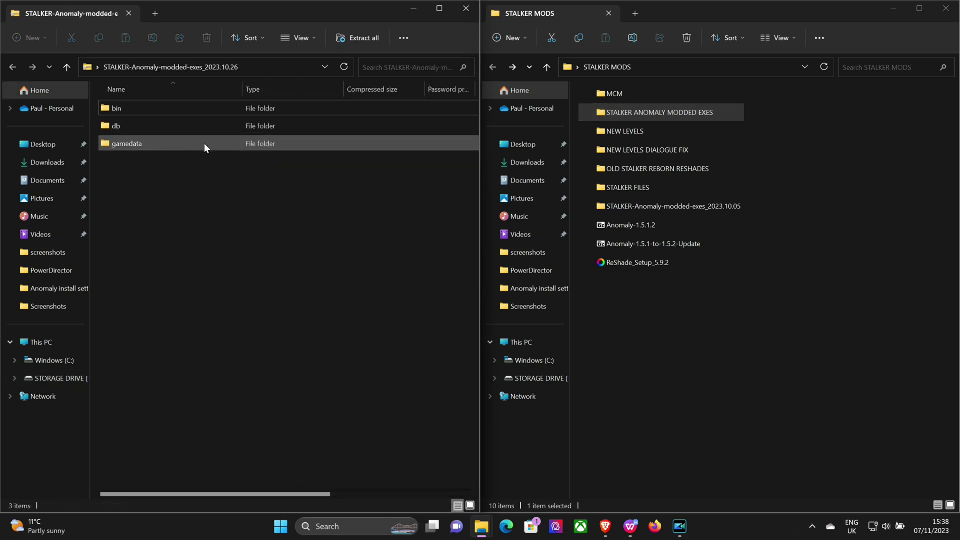
Select the zip's bin, db and gamedata folders and start Extract all
double_click(673, 113)
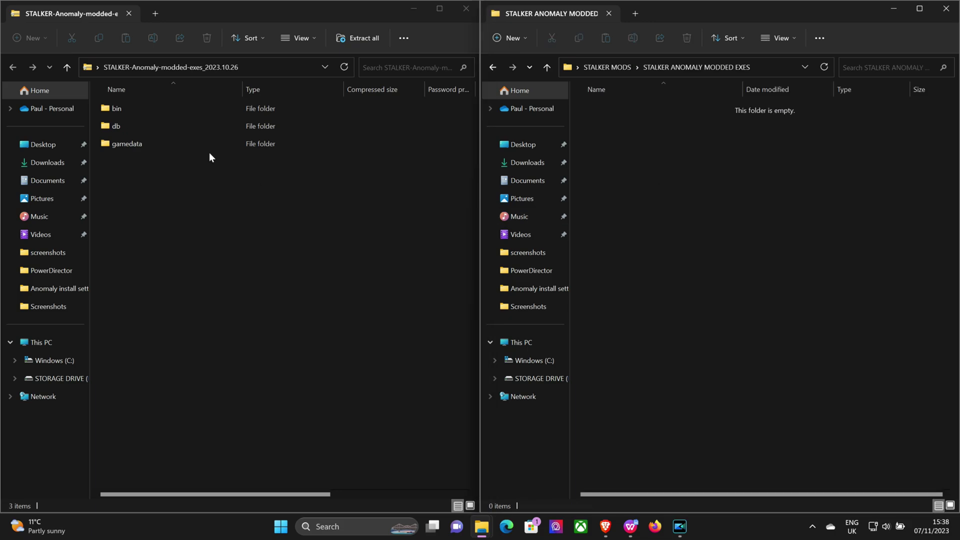
click(173, 108)
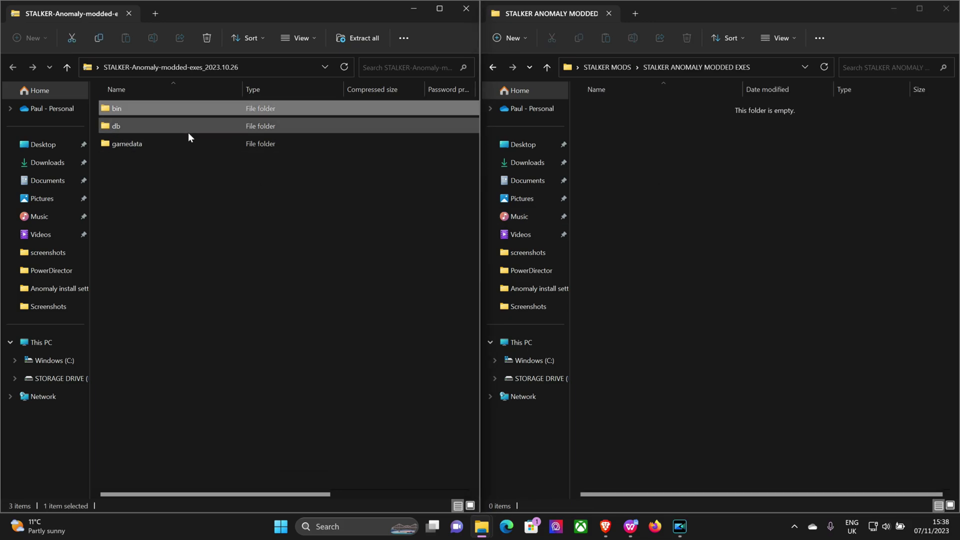
drag(214, 133, 215, 135)
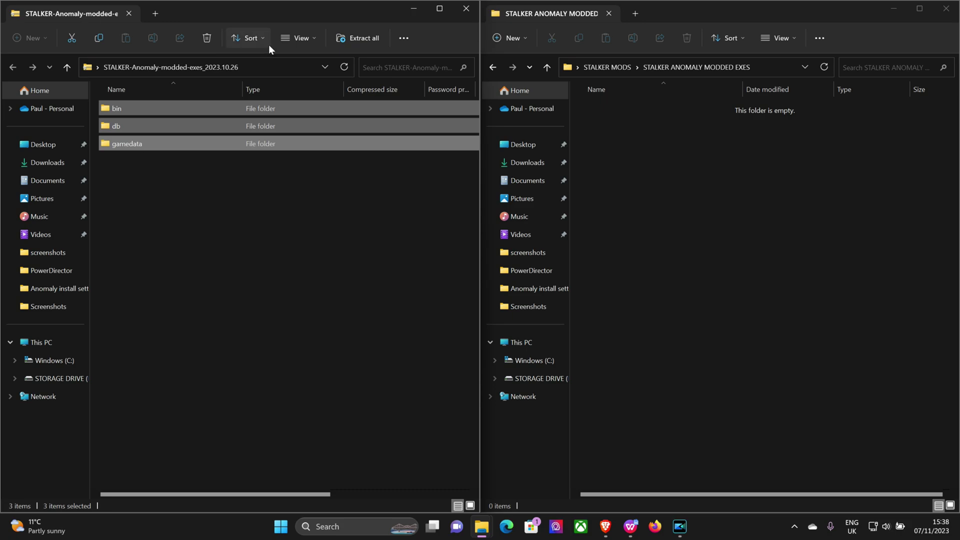
click(360, 38)
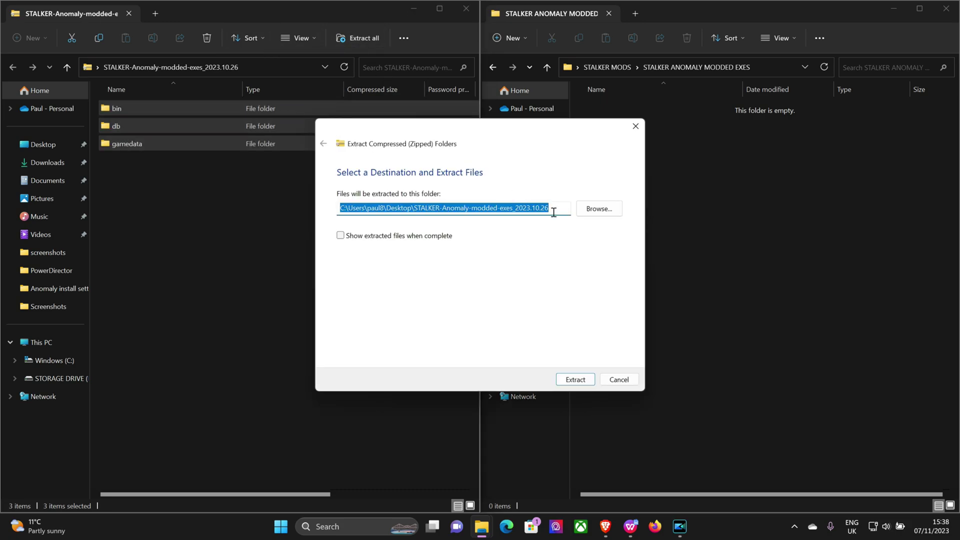
Extract them into Desktop\STALKER MODS\STALKER ANOMALY MODDED EXES
click(597, 210)
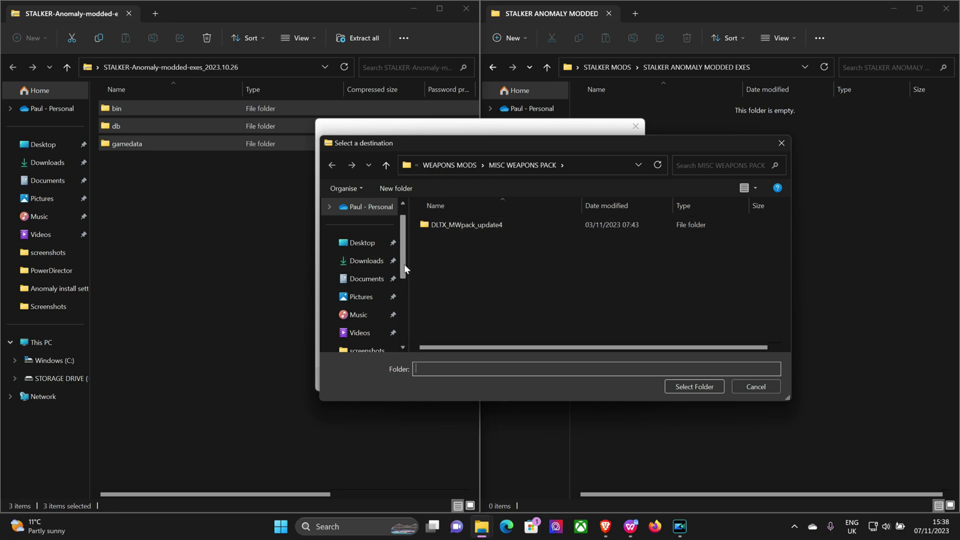
scroll(404, 264, down, 1)
drag(404, 286, 398, 247)
click(362, 261)
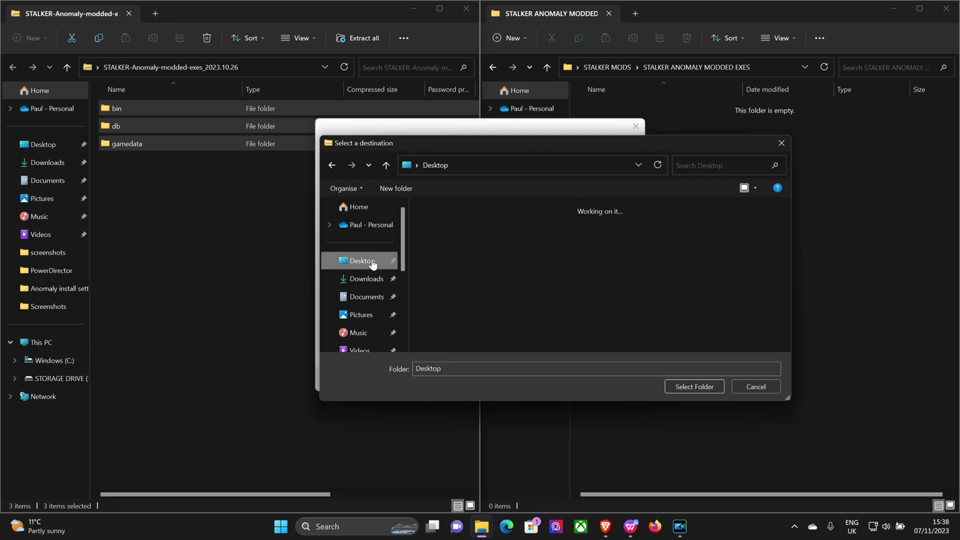
double_click(461, 319)
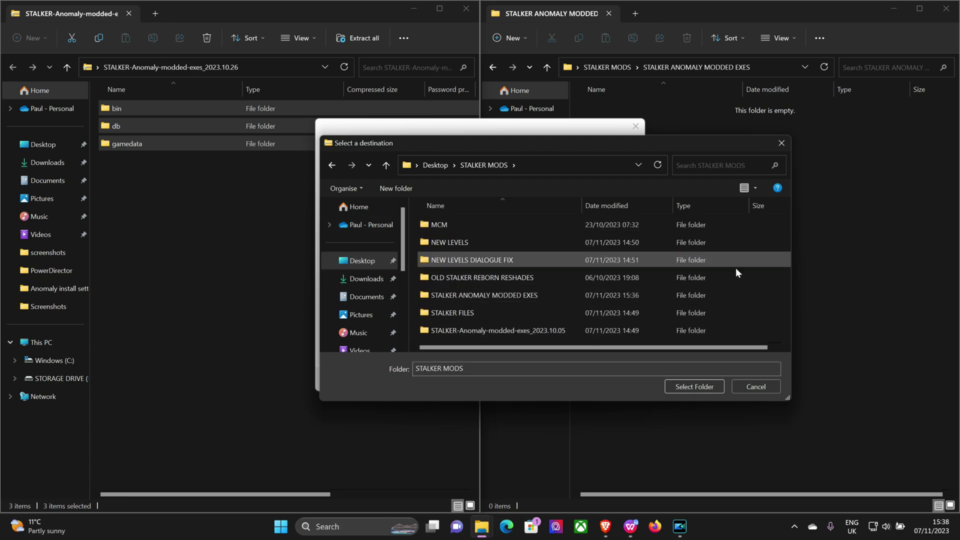
double_click(492, 295)
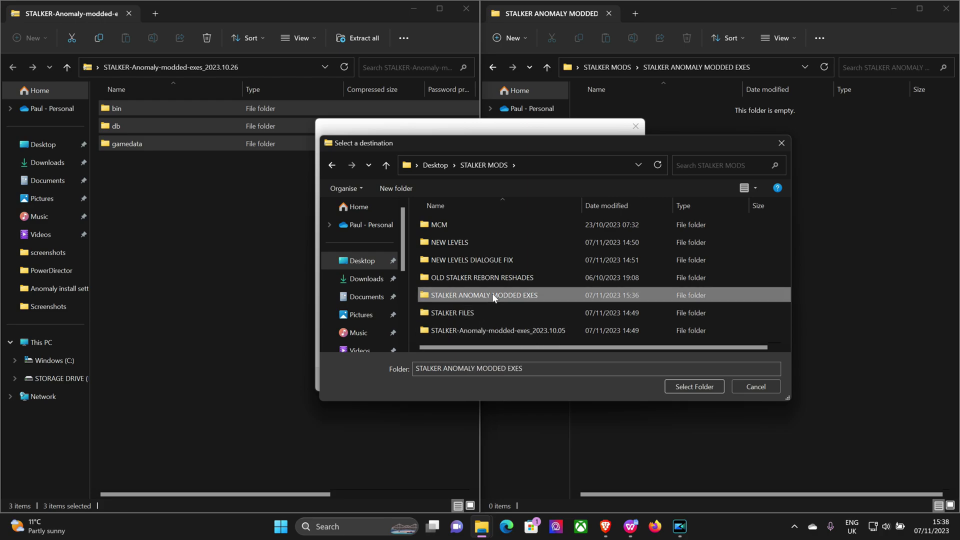
click(683, 385)
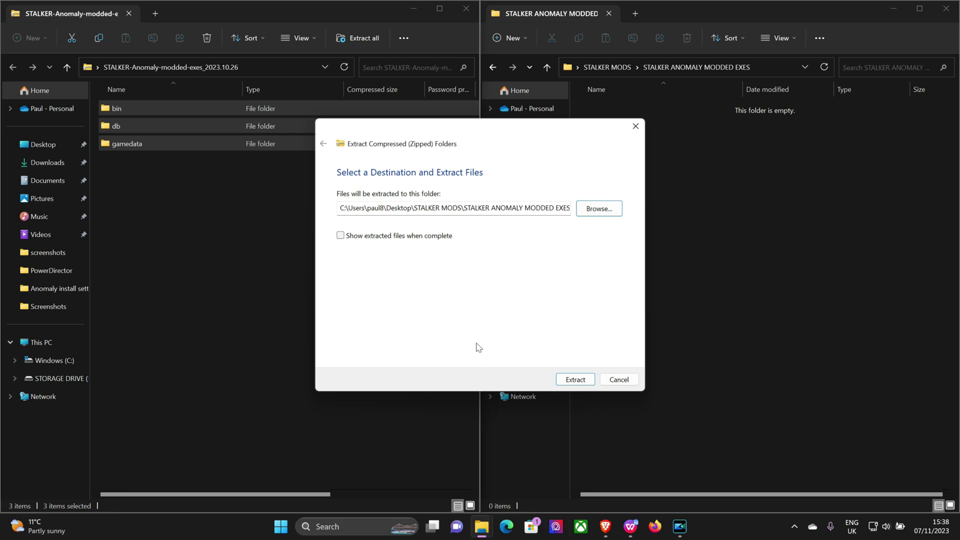
click(575, 379)
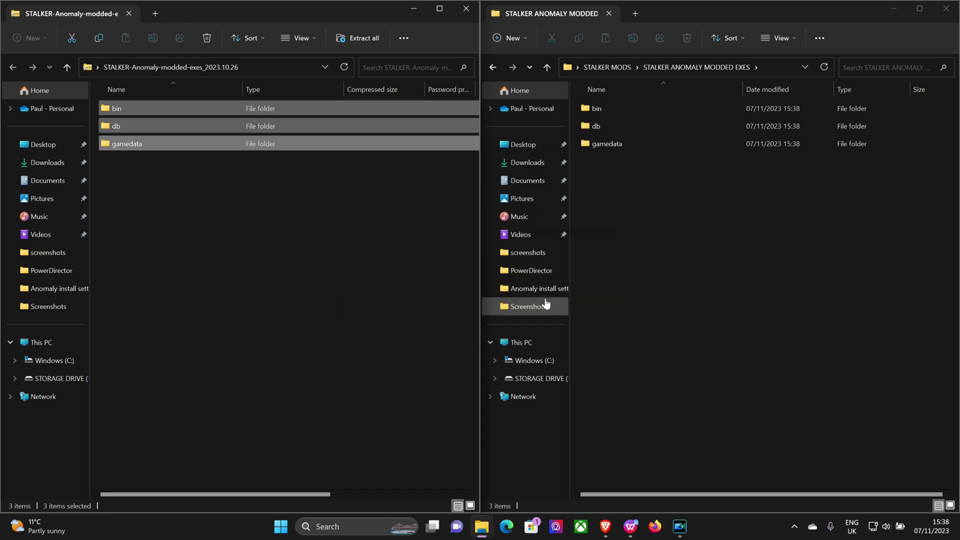
click(328, 206)
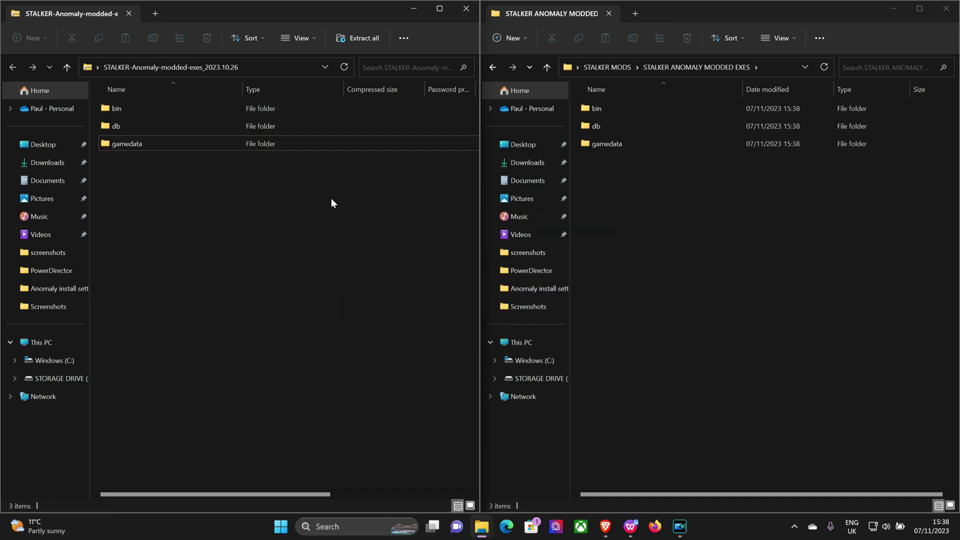
Close the archive window and reopen the STALKER INSTALL TUTORIAL GAME folder beside the modded exes
click(460, 12)
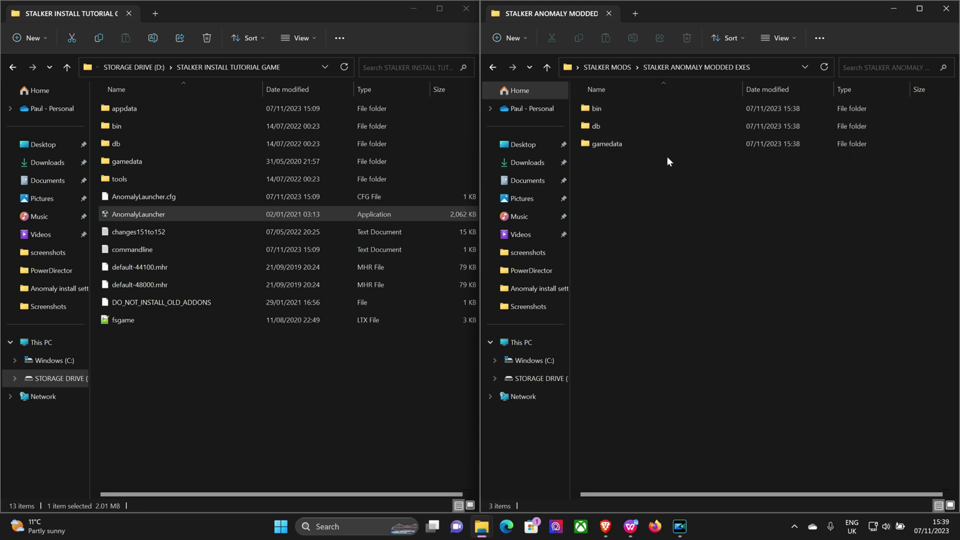
double_click(638, 108)
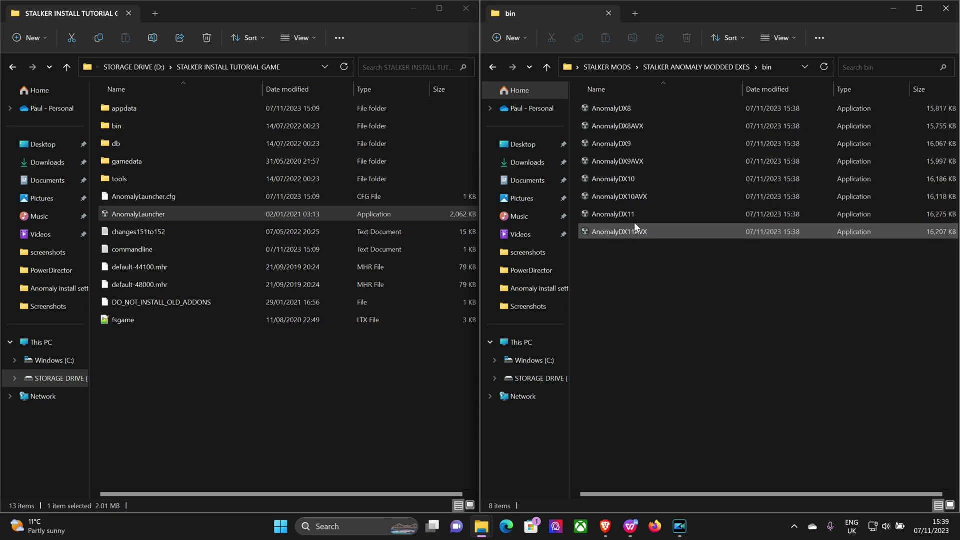
click(493, 67)
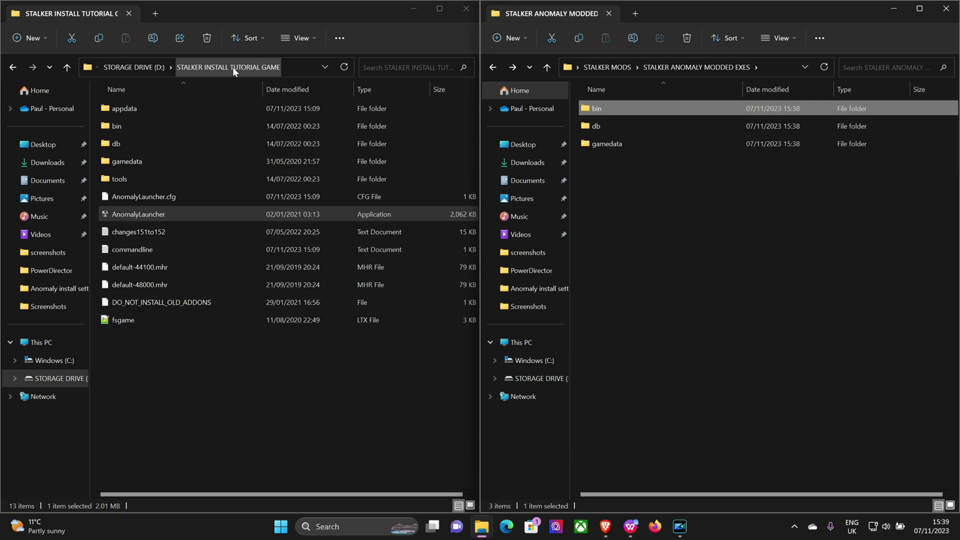
click(12, 67)
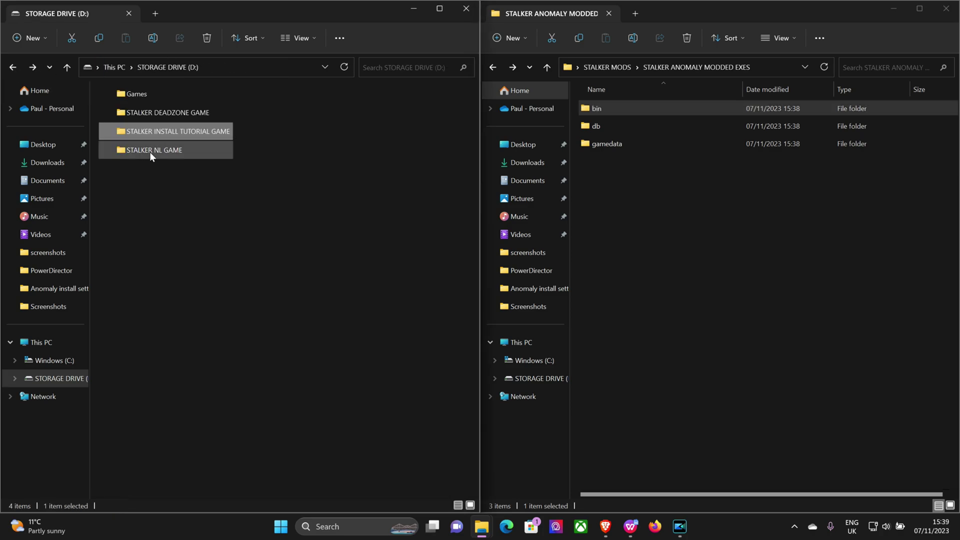
double_click(200, 131)
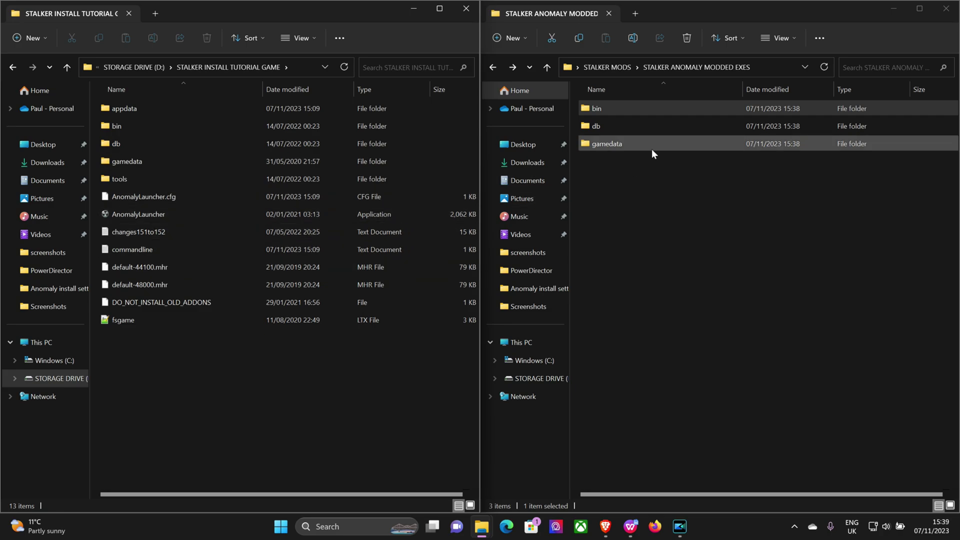
Copy the modded bin, db and gamedata into the game folder, replacing files, then start AnomalyLauncher
click(619, 108)
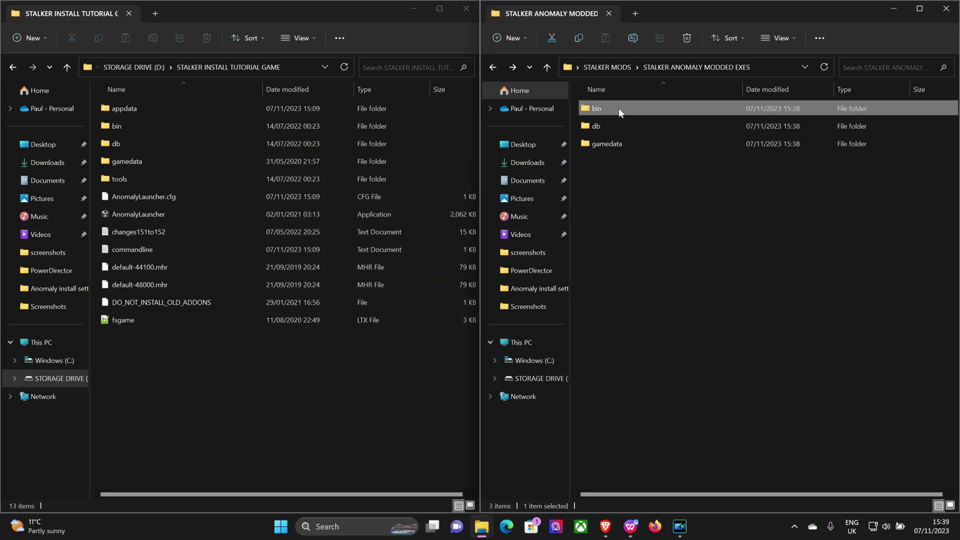
drag(619, 108, 613, 148)
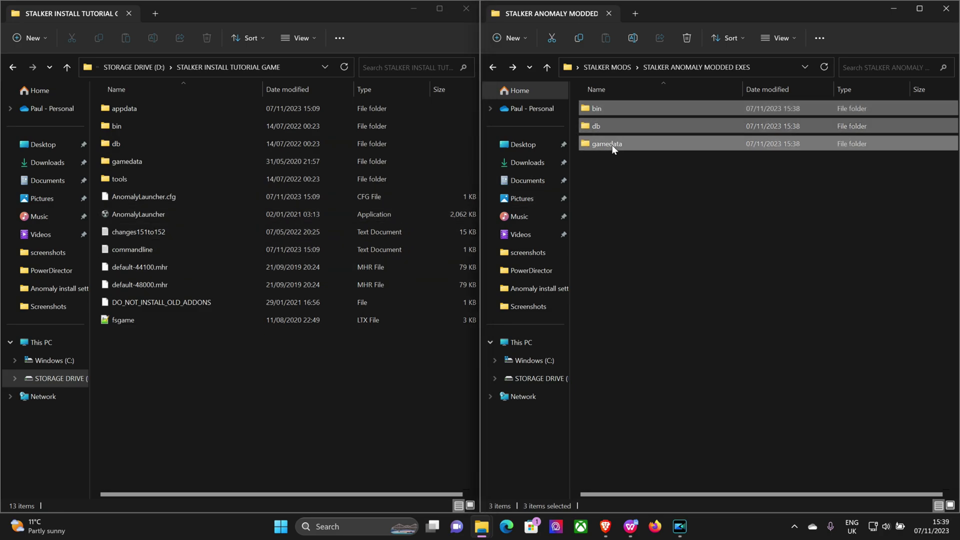
right_click(613, 148)
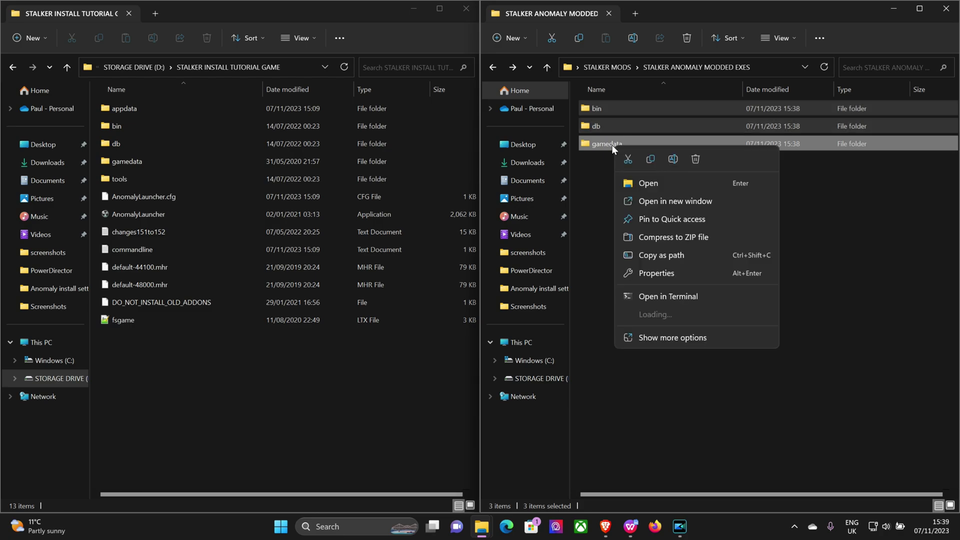
click(650, 160)
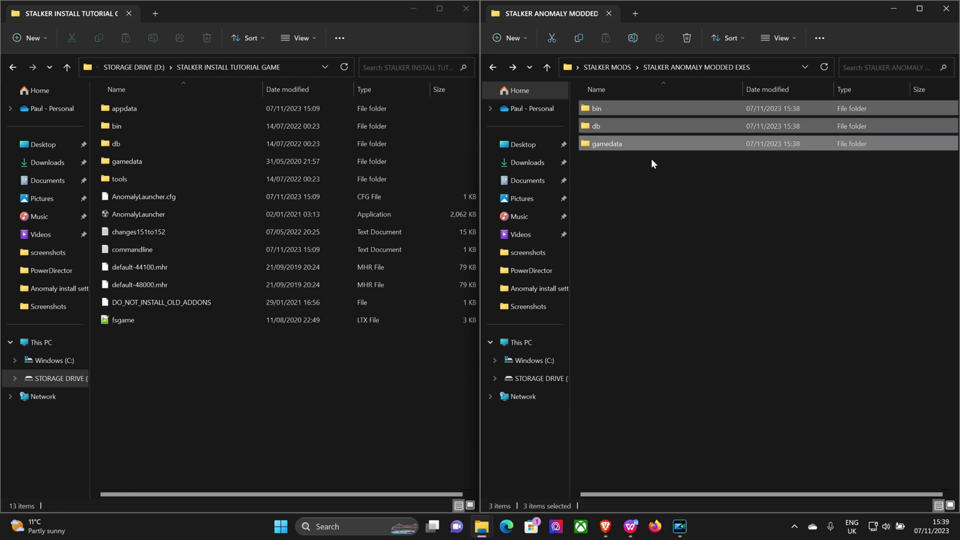
click(236, 405)
right_click(236, 410)
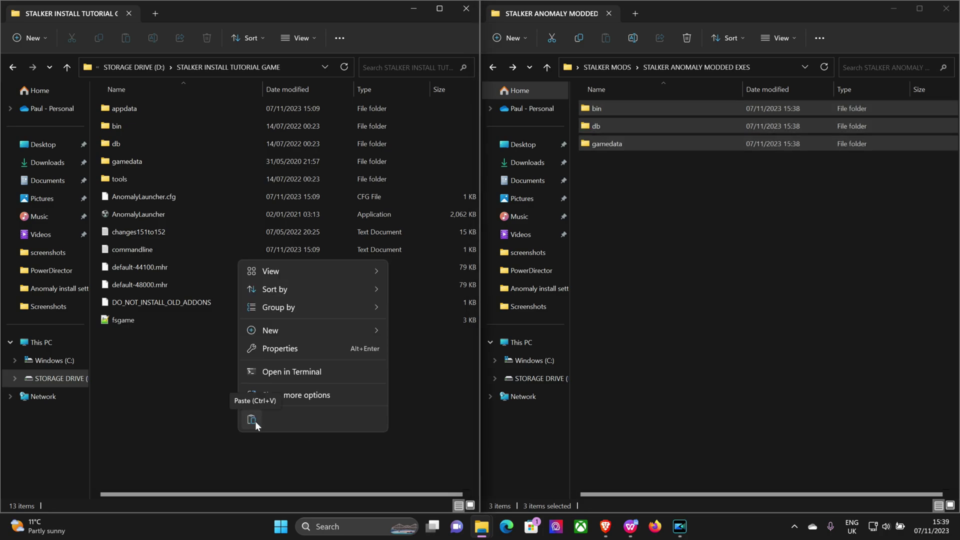
click(255, 421)
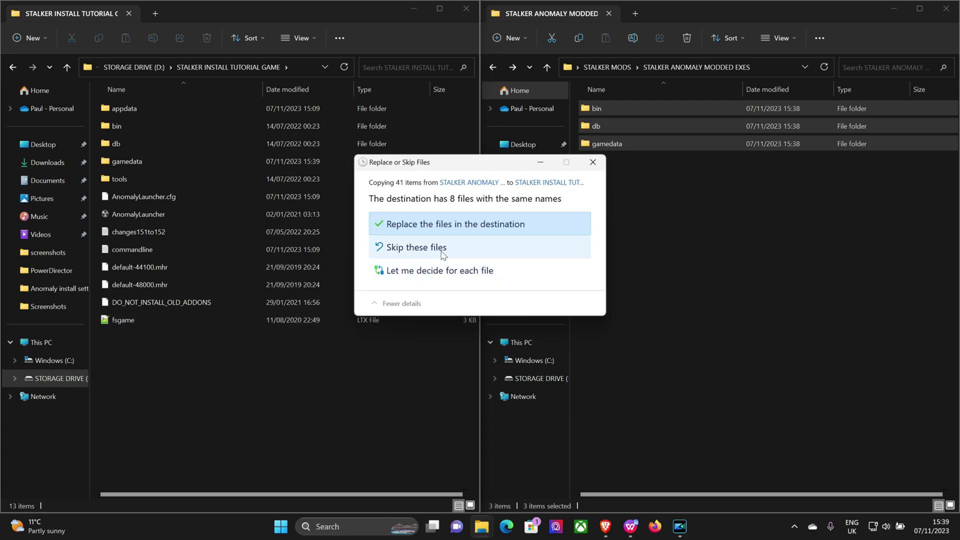
click(464, 226)
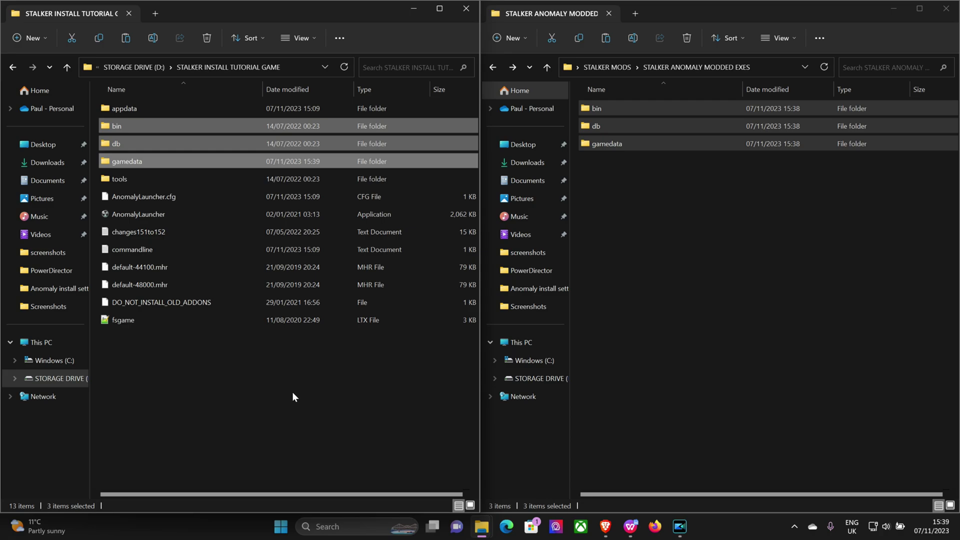
click(293, 393)
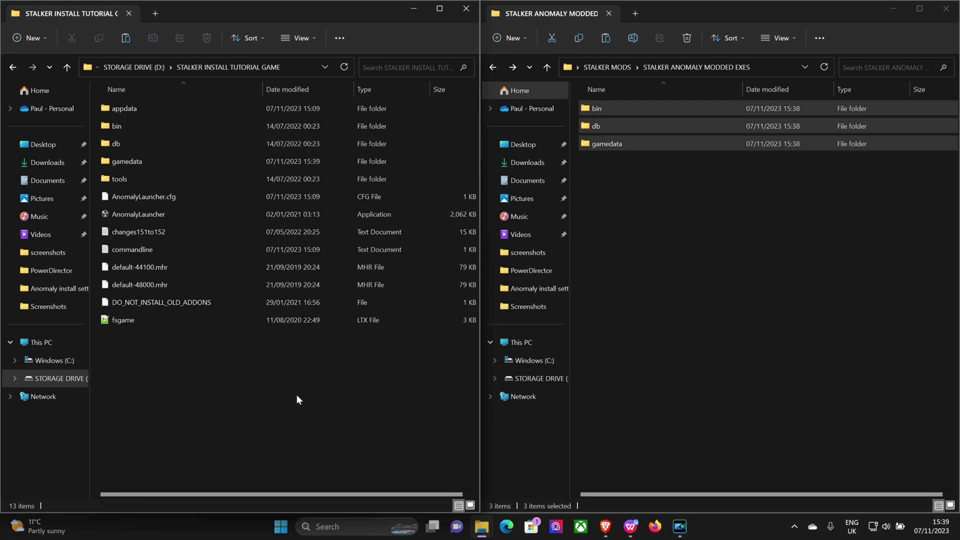
double_click(147, 214)
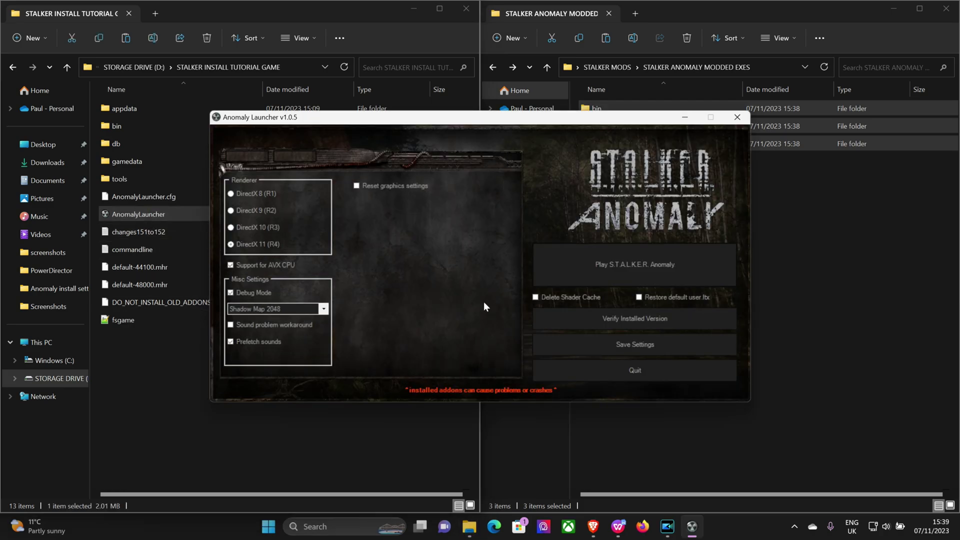
Launch Anomaly, confirm the menu shows 1.5.2 with modified exes, then exit to Windows
click(596, 266)
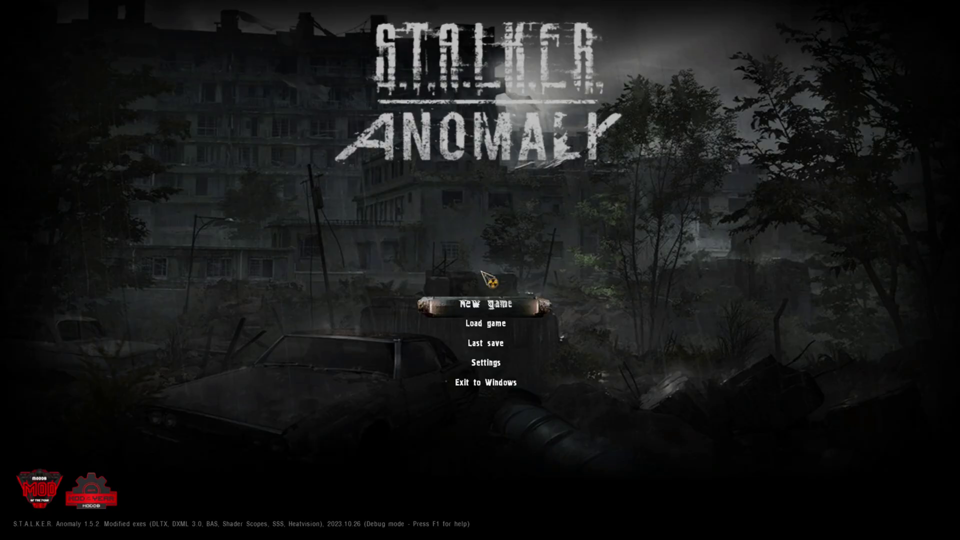
key(Down)
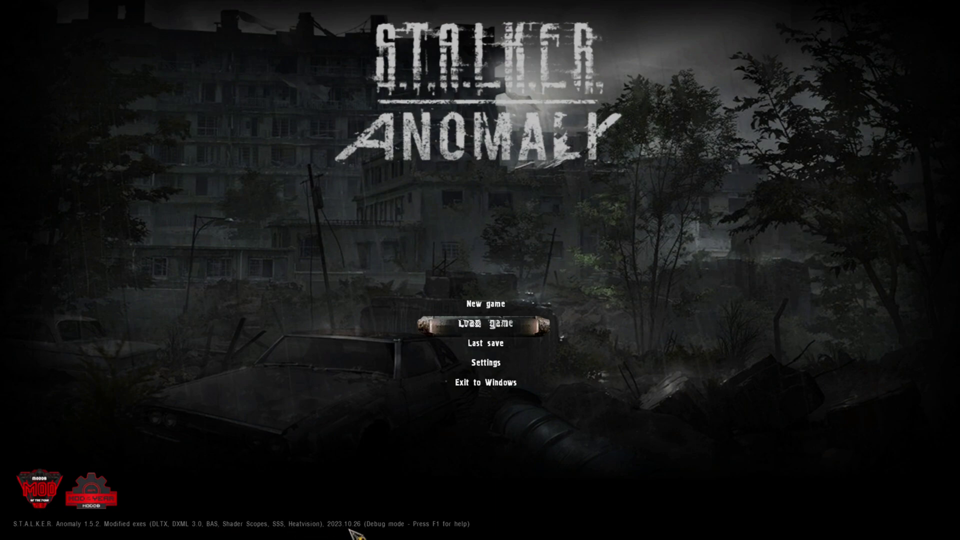
click(469, 384)
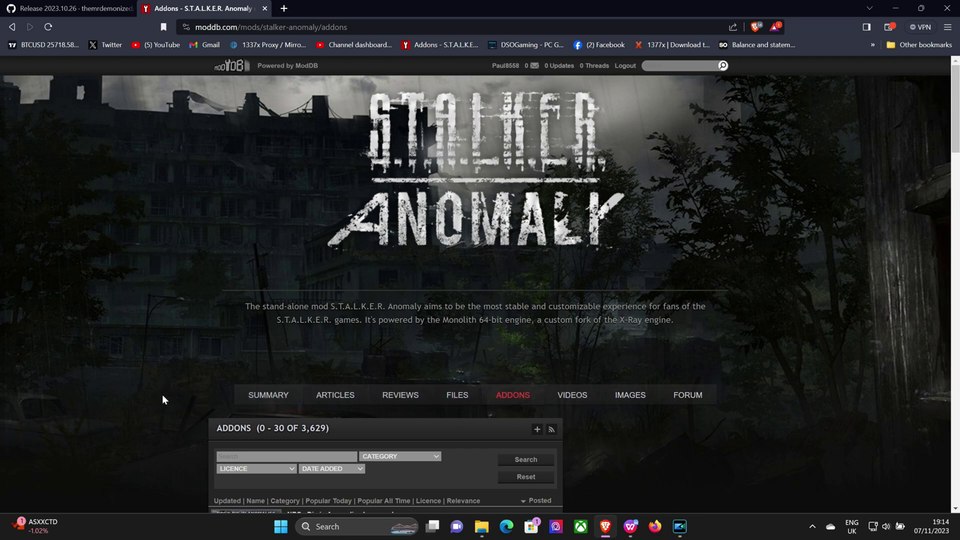
Search ModDB addons for 'new levels' and open the New levels 0.51 page (Levels_0.51.zip, 1.57 GB)
scroll(160, 396, down, 2)
scroll(156, 397, down, 1)
click(237, 289)
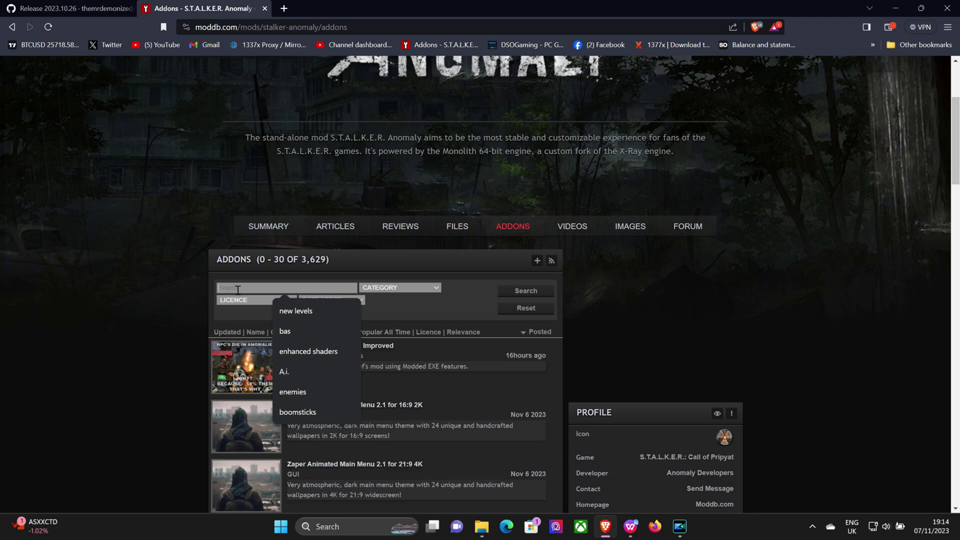
click(302, 311)
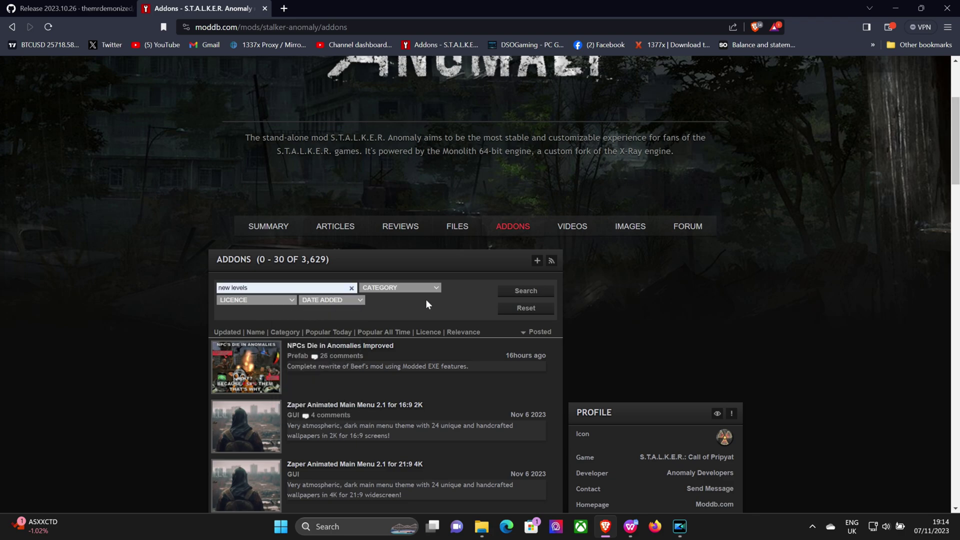
click(524, 292)
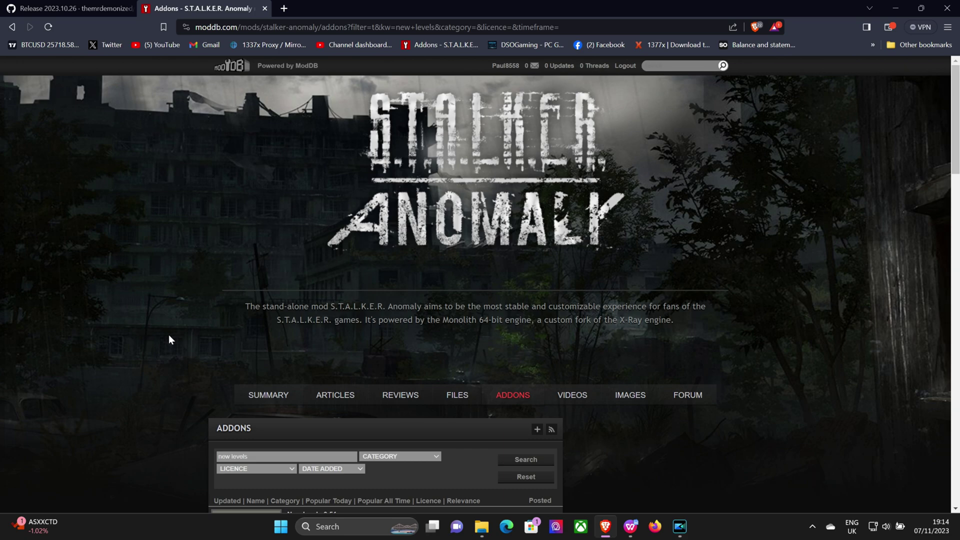
scroll(171, 339, down, 5)
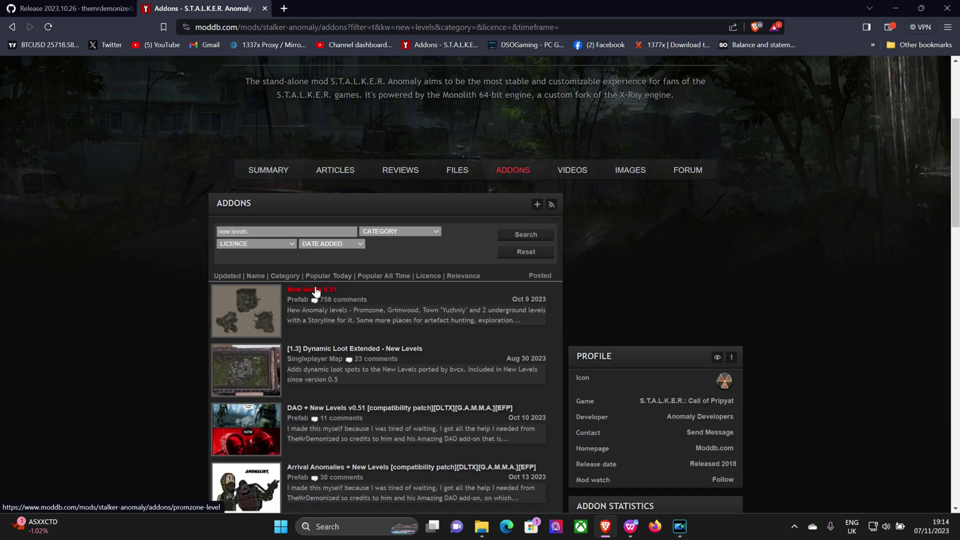
click(315, 290)
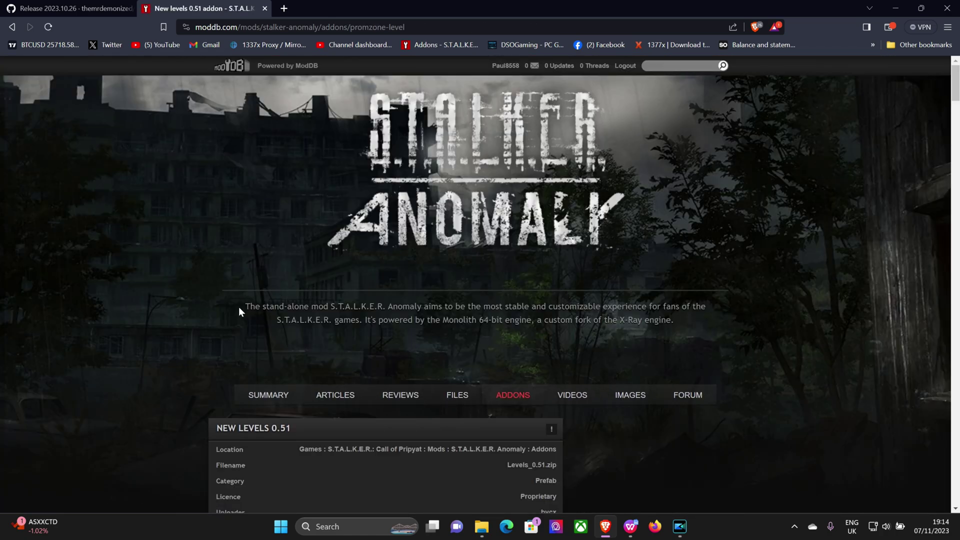
scroll(215, 315, down, 5)
scroll(196, 320, down, 1)
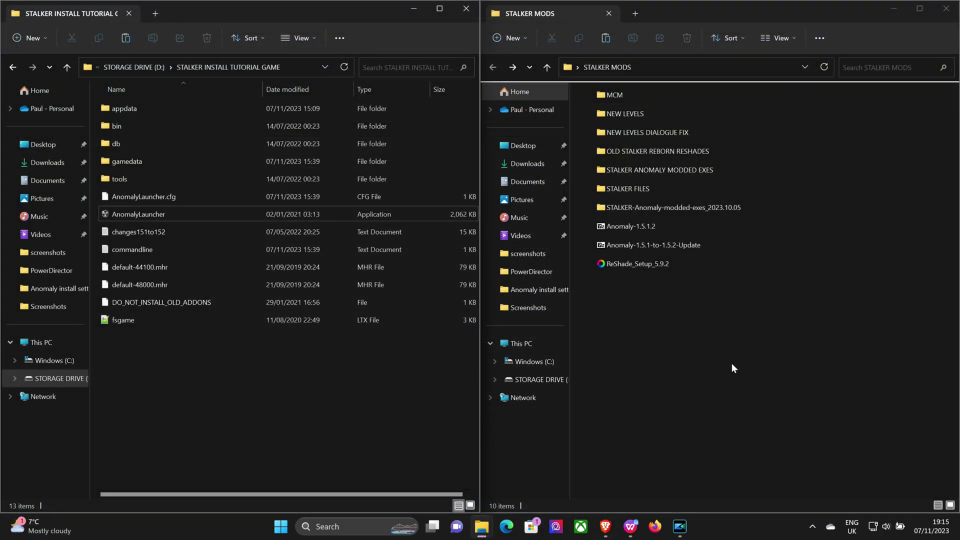
Copy the db and gamedata folders from NEW LEVELS into STALKER INSTALL TUTORIAL GAME
double_click(632, 112)
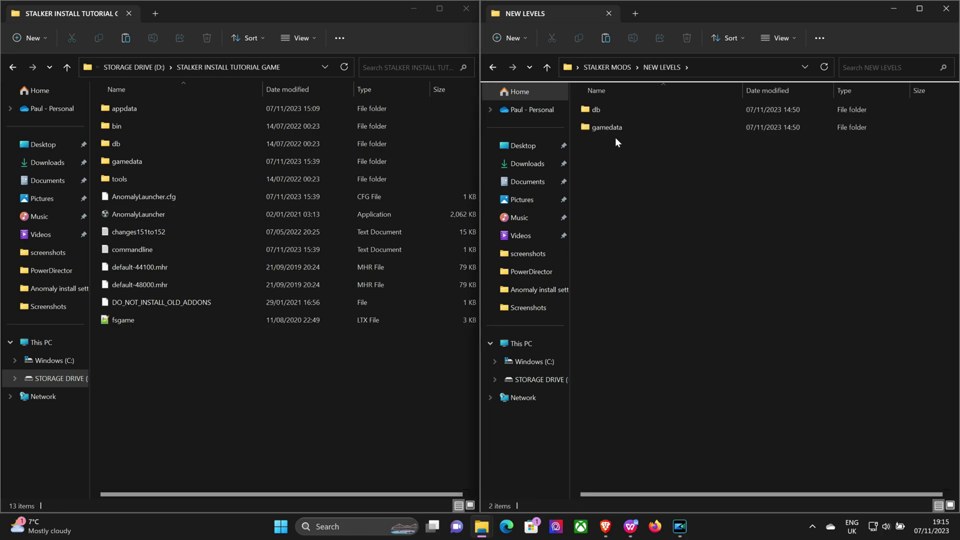
click(628, 107)
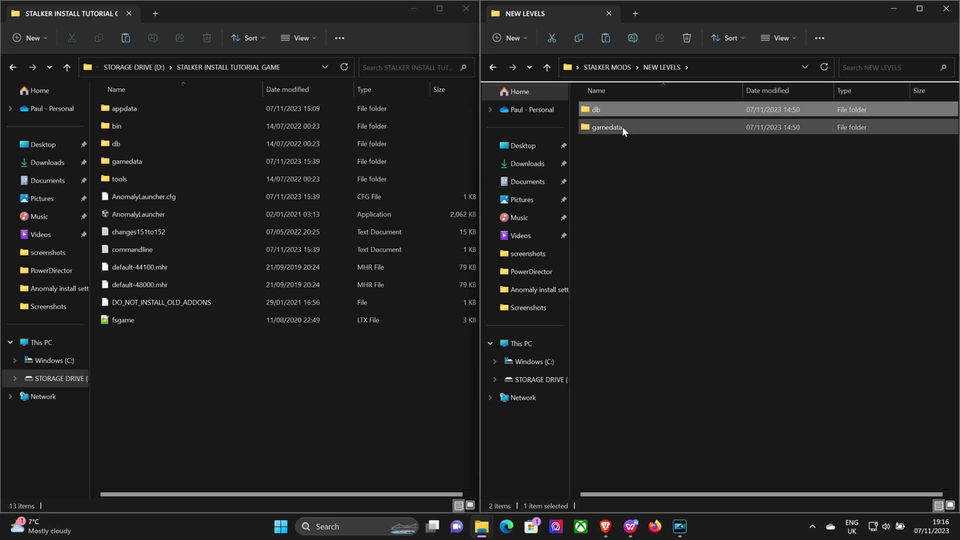
ctrl+click(622, 127)
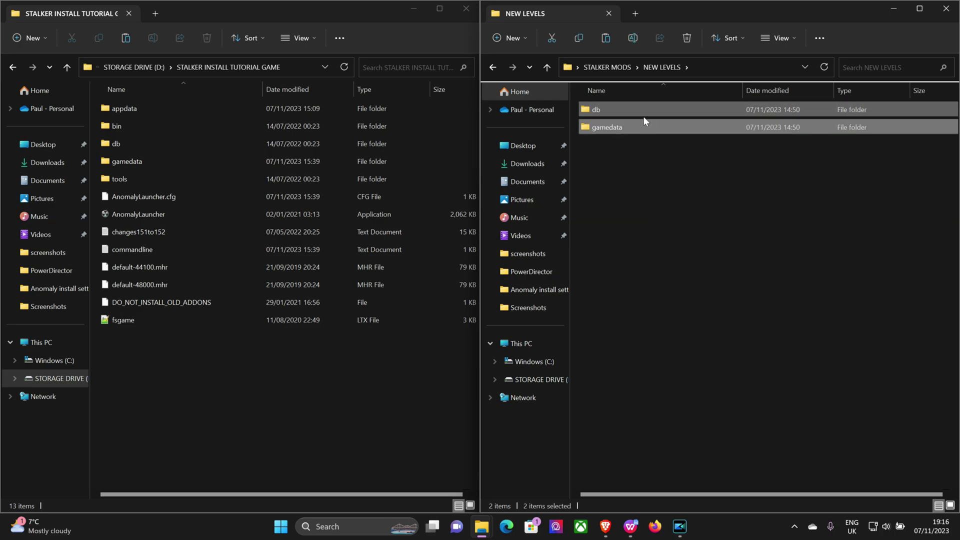
right_click(615, 112)
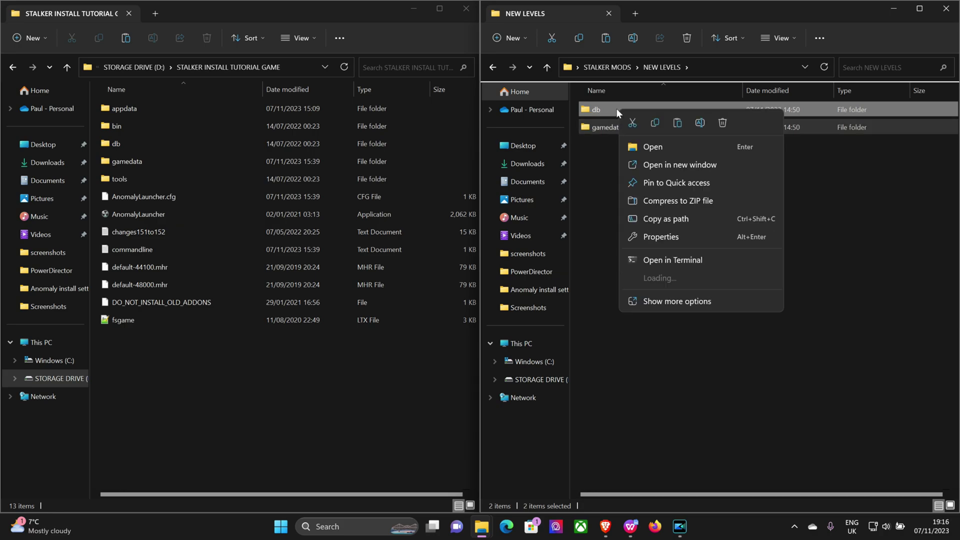
click(616, 110)
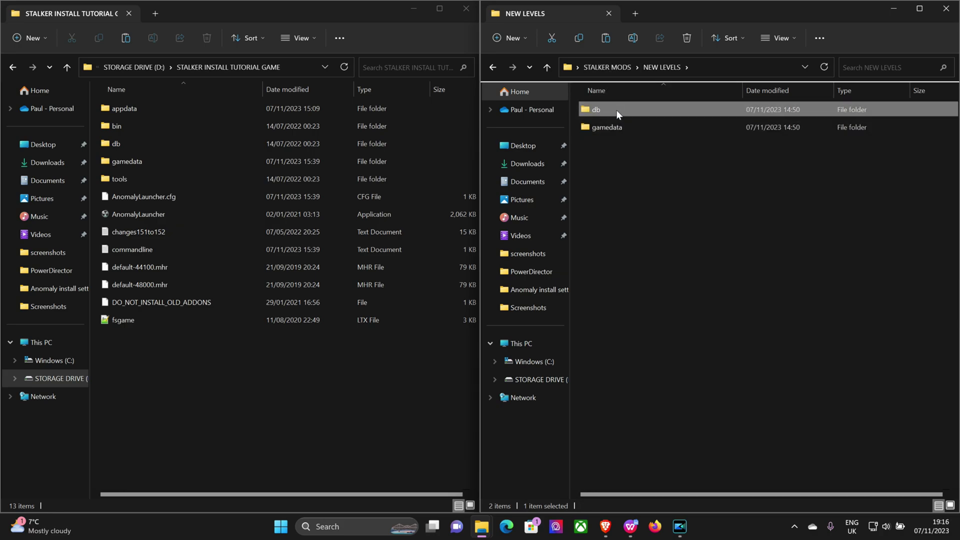
click(577, 39)
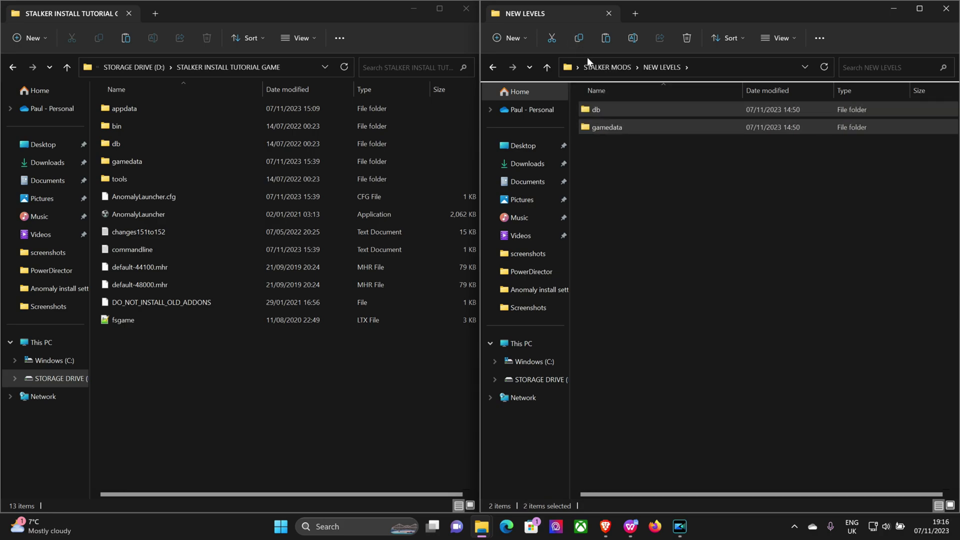
right_click(211, 398)
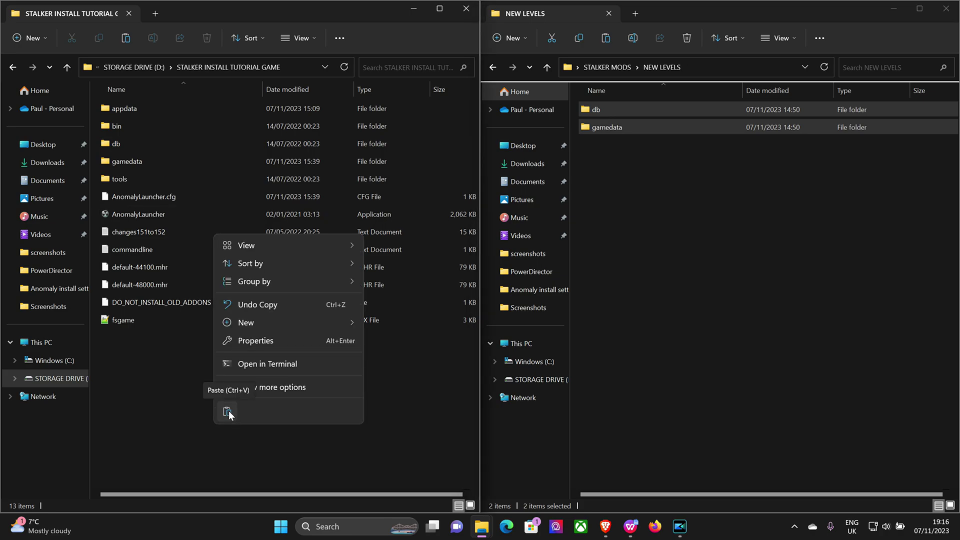
click(228, 411)
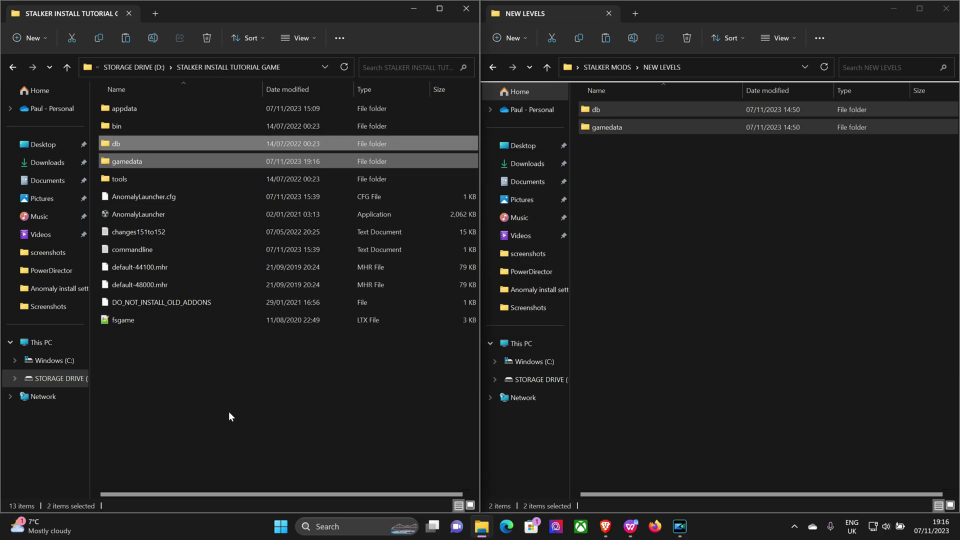
click(299, 419)
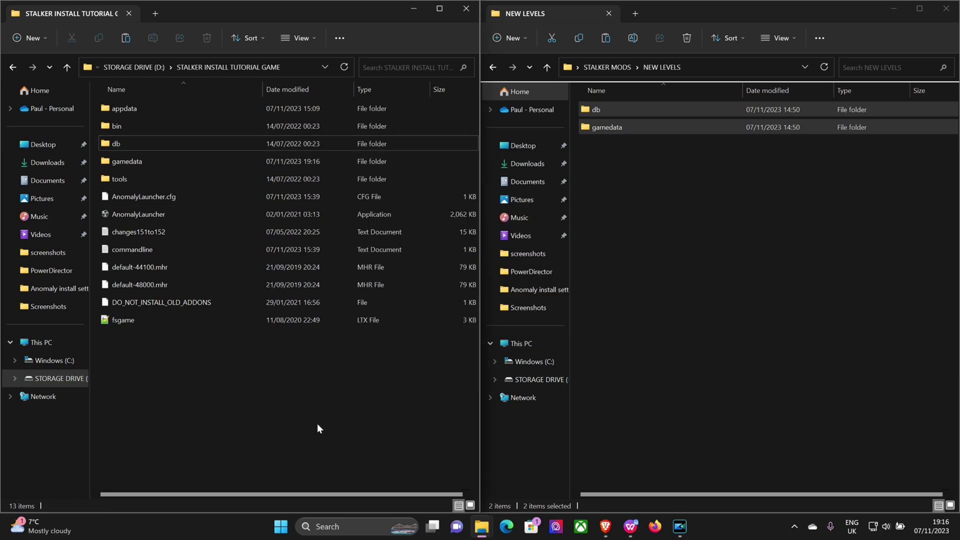
Start Anomaly from the launcher and begin creating a new game
double_click(157, 214)
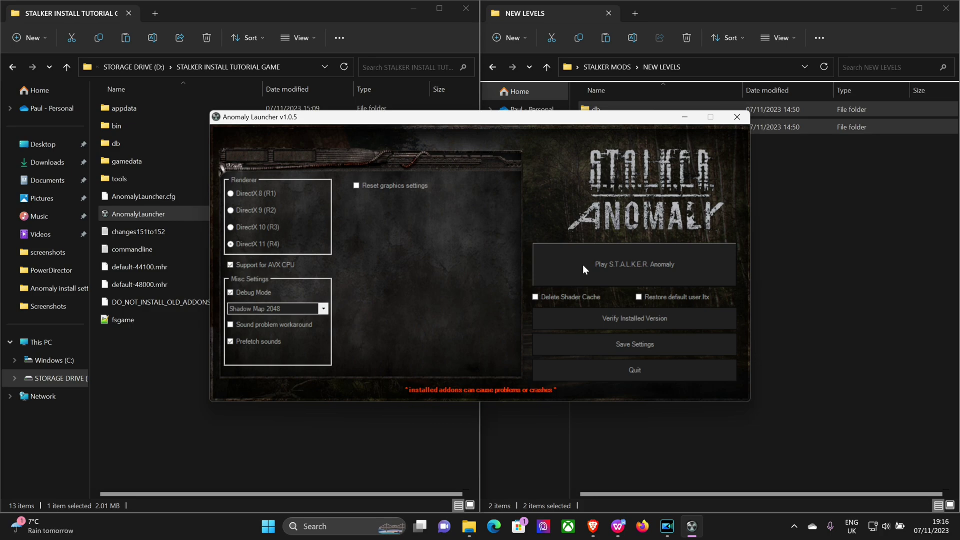
click(583, 265)
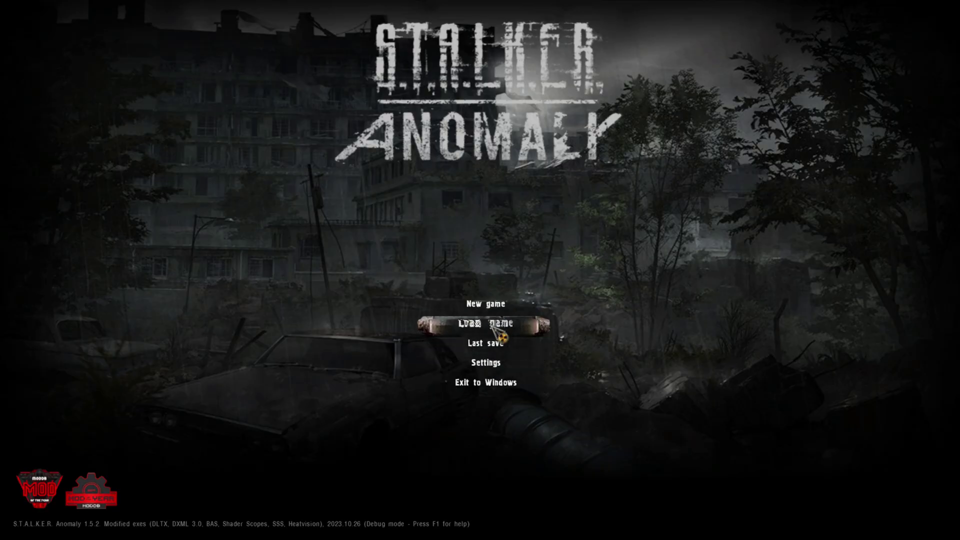
click(488, 323)
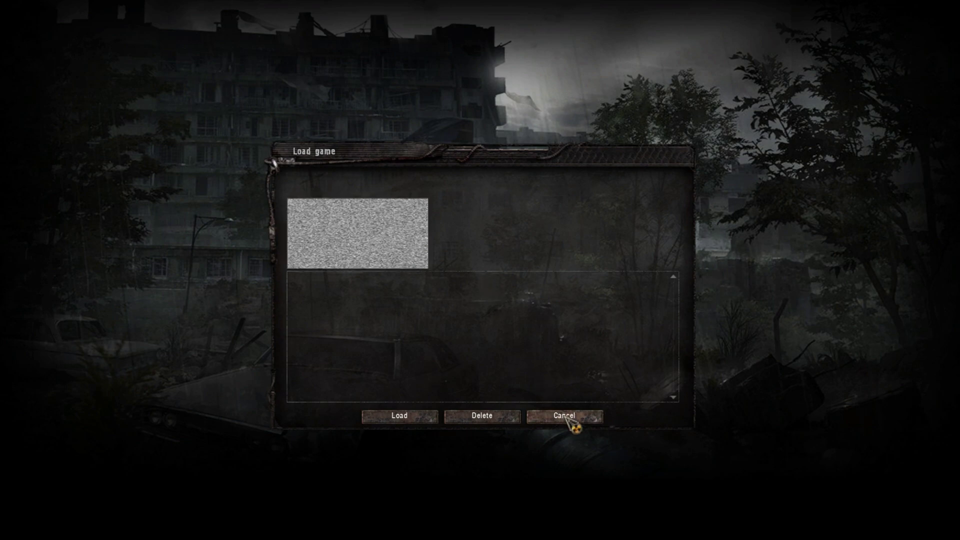
click(570, 418)
click(488, 304)
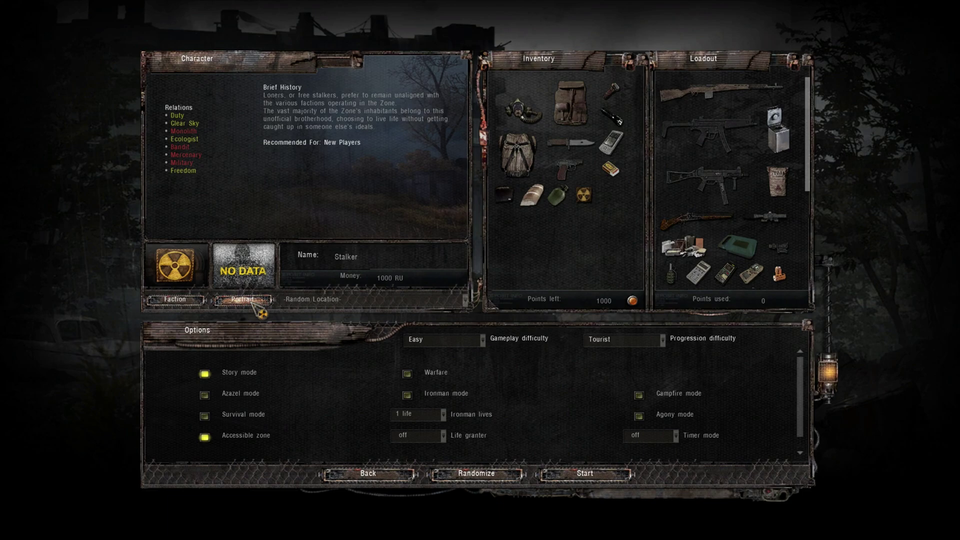
Name the character LONE WOLF and choose Rookie Village (Cordon) as the starting location
click(369, 258)
key(BackSpace)
key(BackSpace)
key(BackSpace)
key(BackSpace)
key(BackSpace)
key(BackSpace)
key(BackSpace)
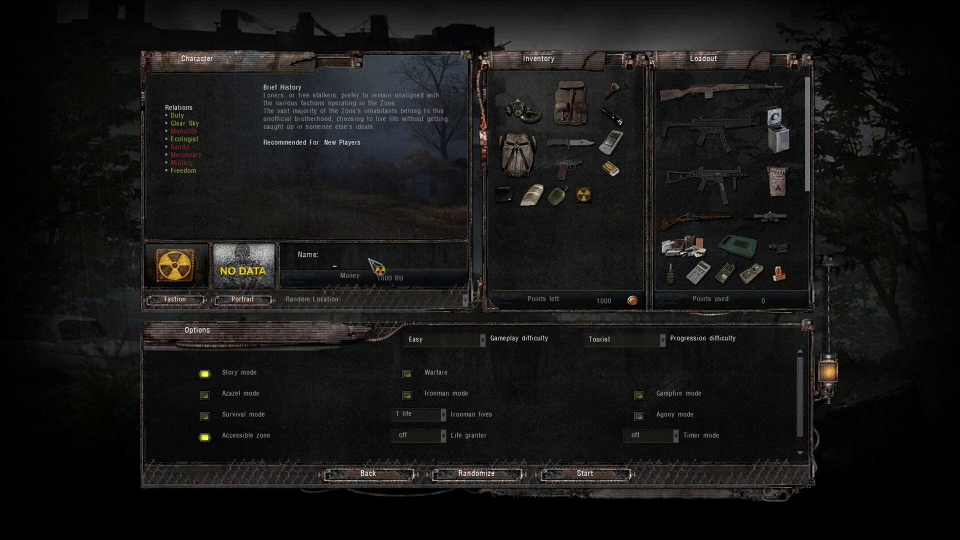
text(LONE WOLF)
click(470, 343)
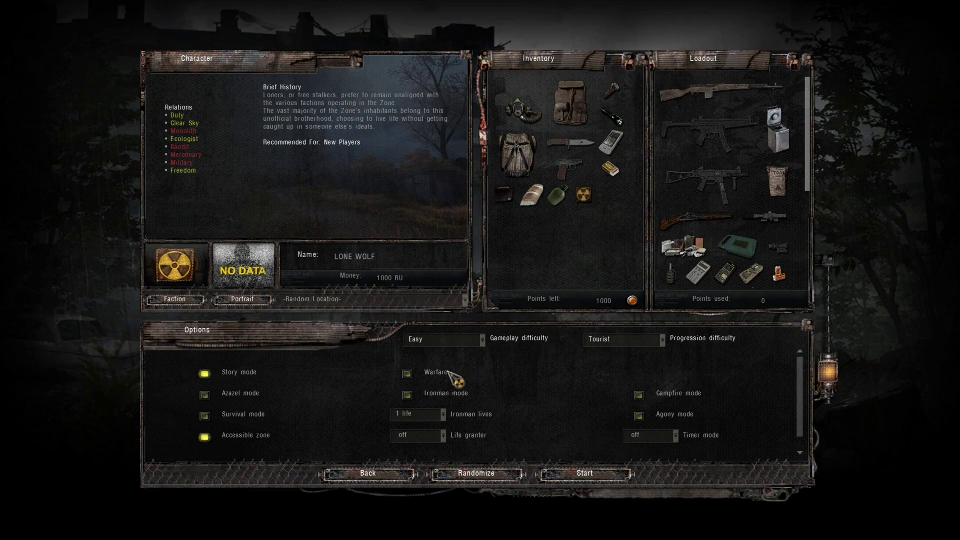
click(380, 300)
click(320, 328)
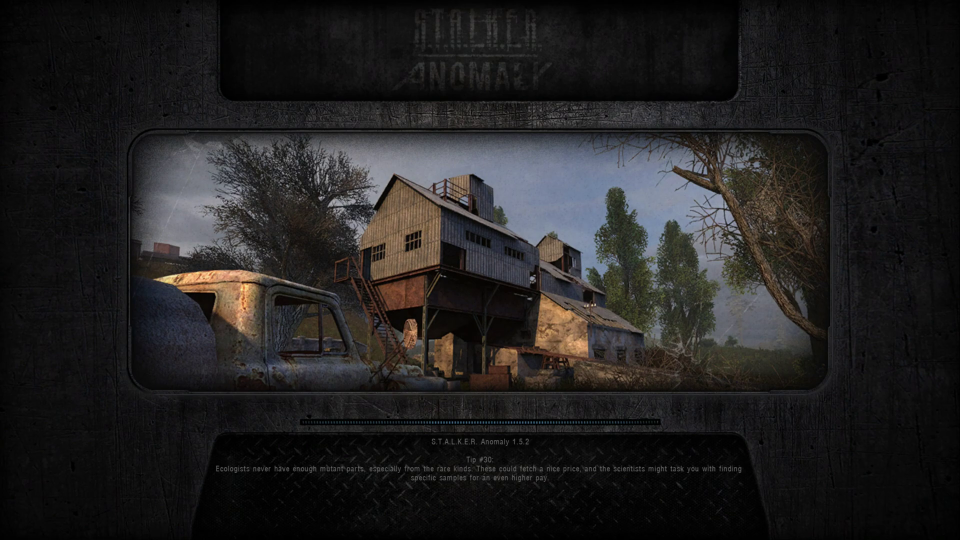
Enter the Rookie Village game and equip the PDA from the inventory
key(space)
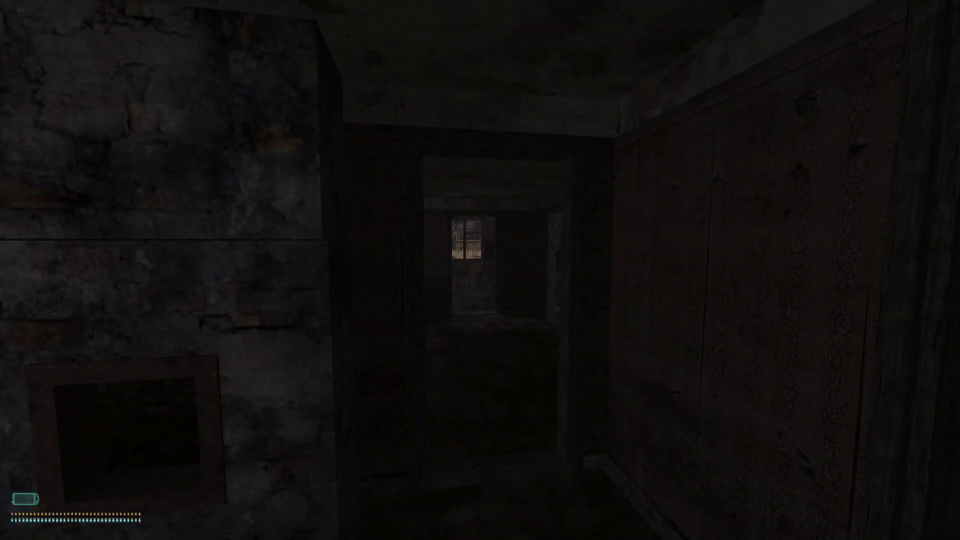
key(i)
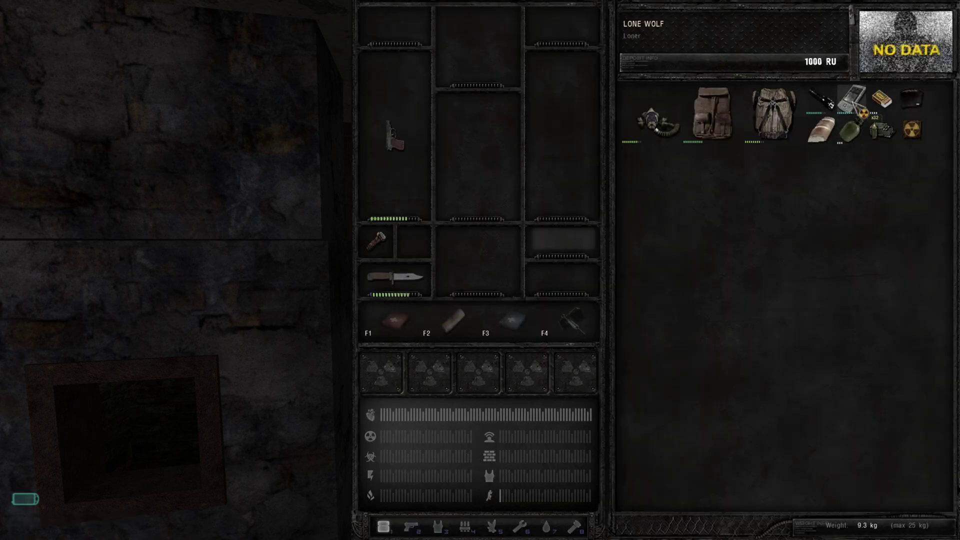
mouse_move(855, 106)
double_click(853, 100)
key(i)
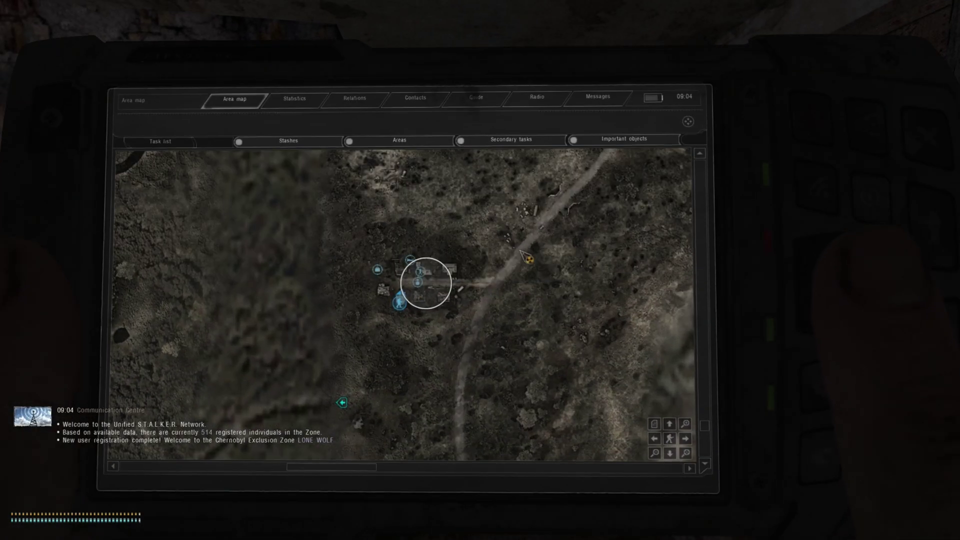
scroll(517, 285, down, 1)
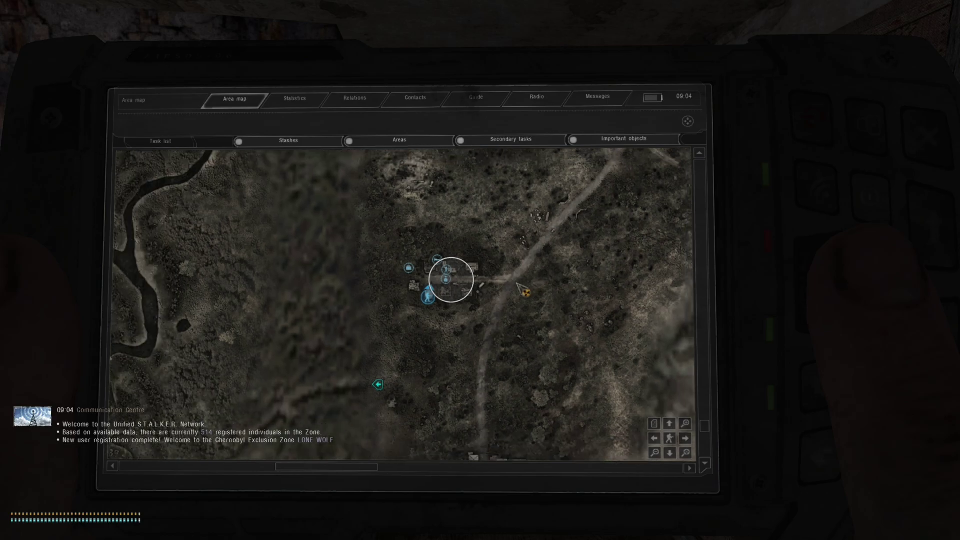
scroll(517, 285, down, 3)
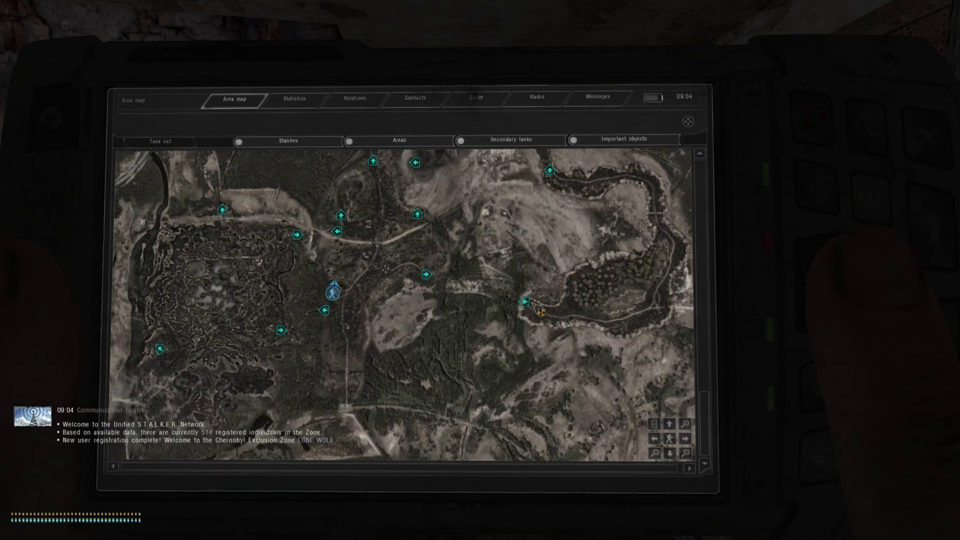
drag(478, 255, 481, 340)
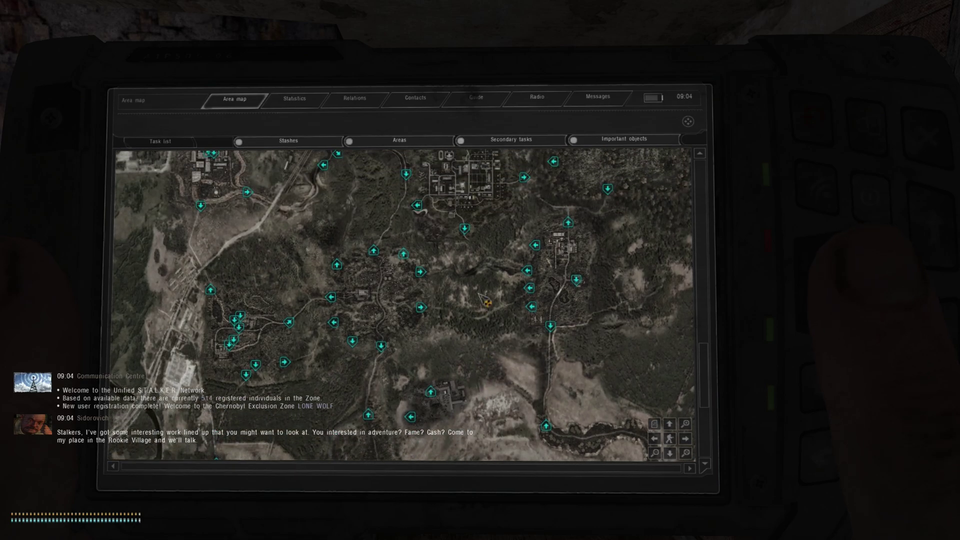
drag(479, 294, 470, 339)
drag(485, 308, 485, 331)
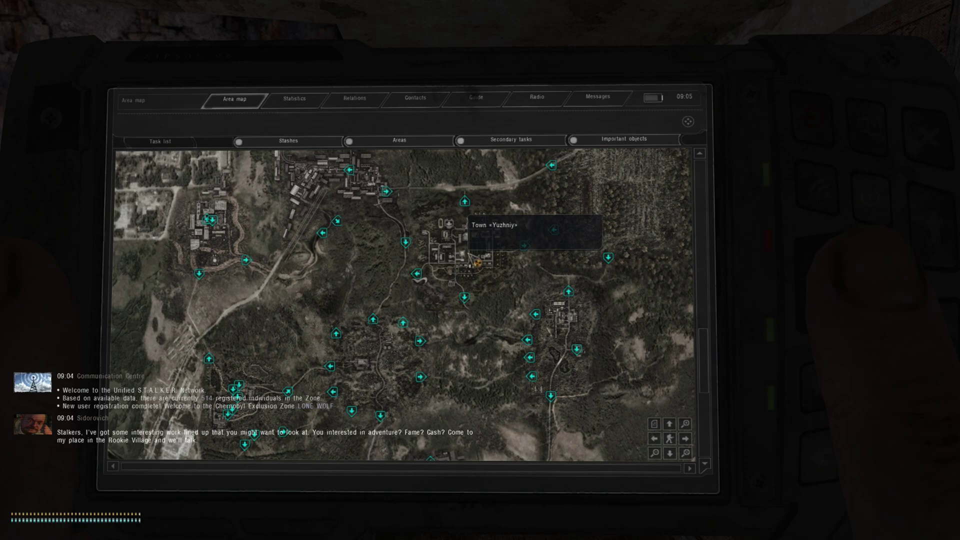
drag(366, 259, 365, 425)
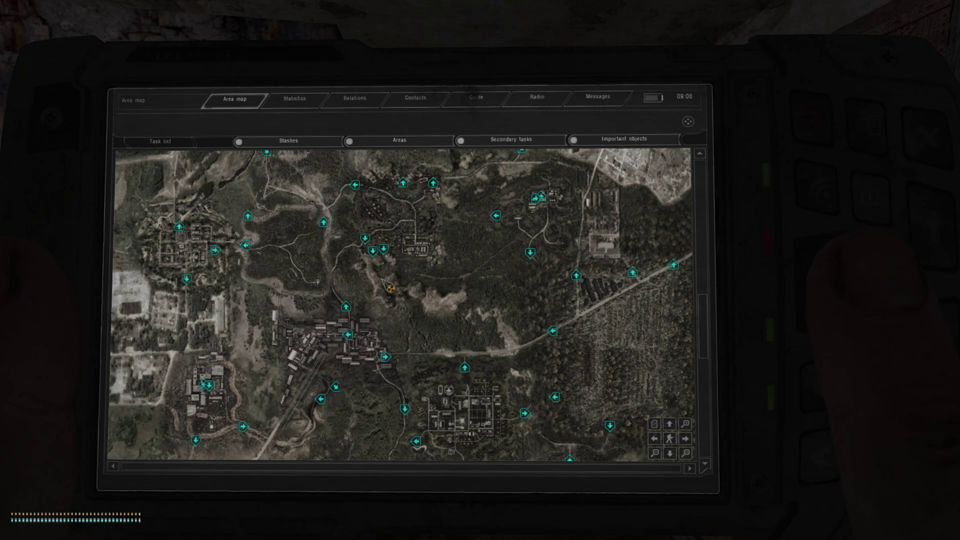
Put away the PDA, quicksave with F5, and return to the pause menu without exiting
key(p)
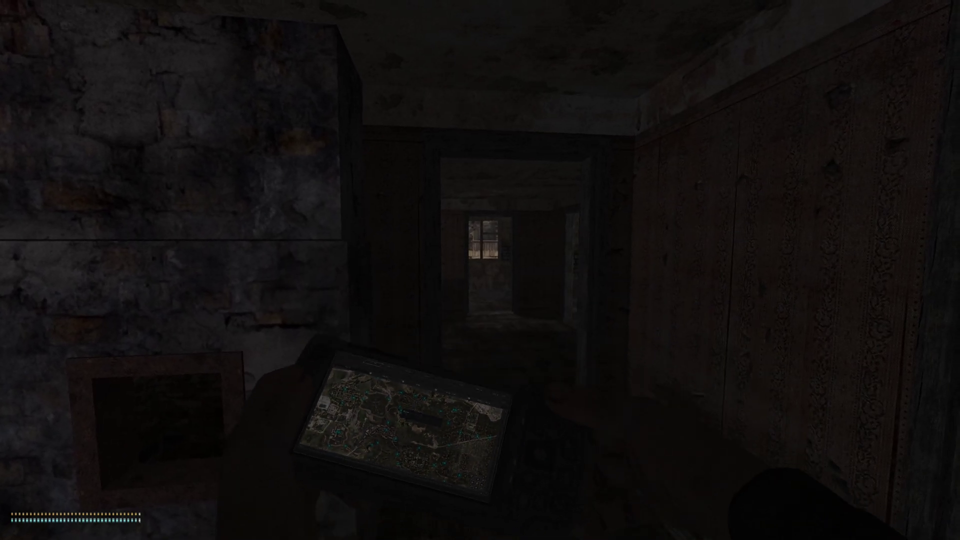
key(Escape)
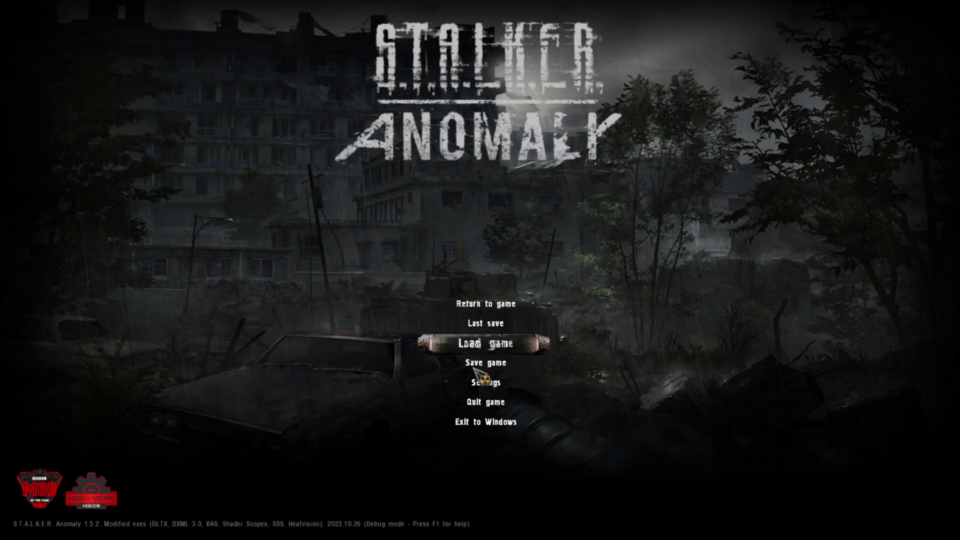
click(474, 425)
click(525, 339)
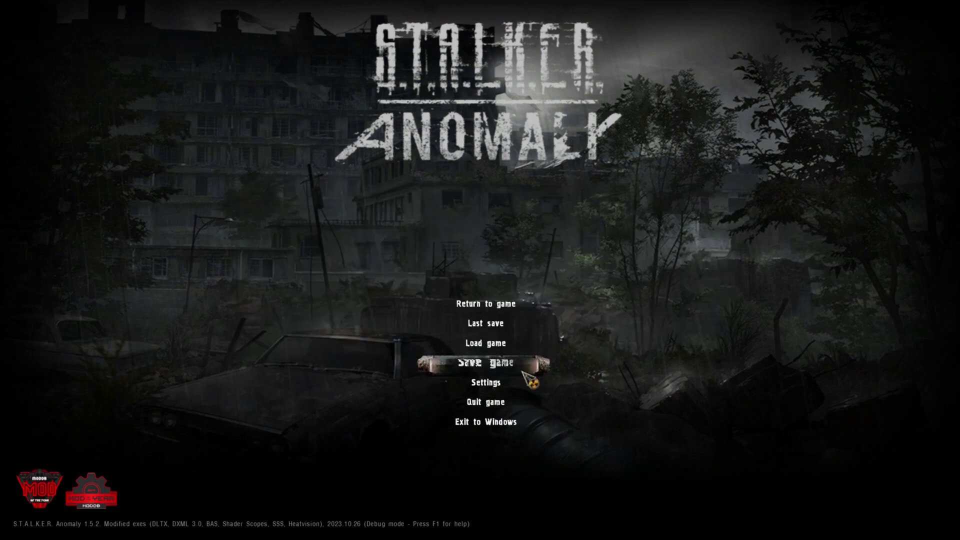
key(Escape)
key(F5)
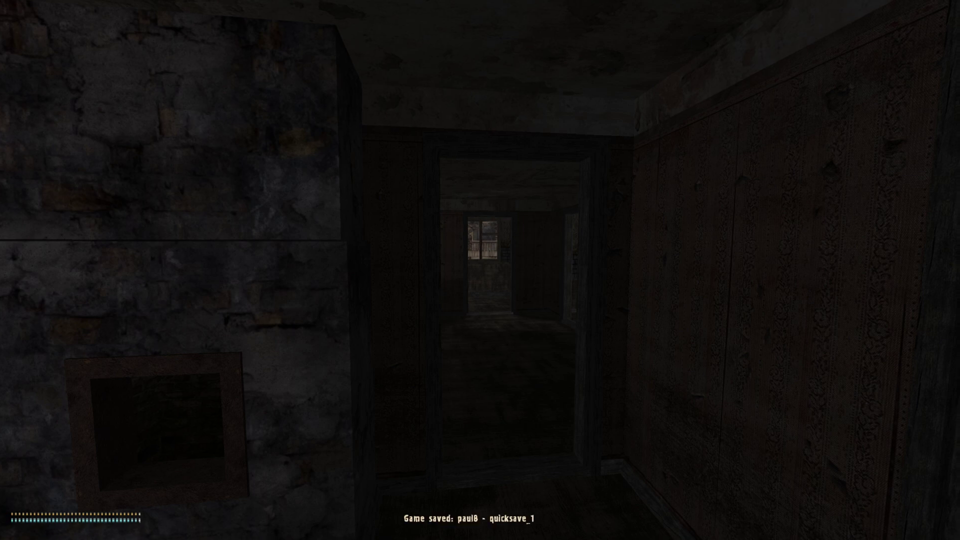
key(Escape)
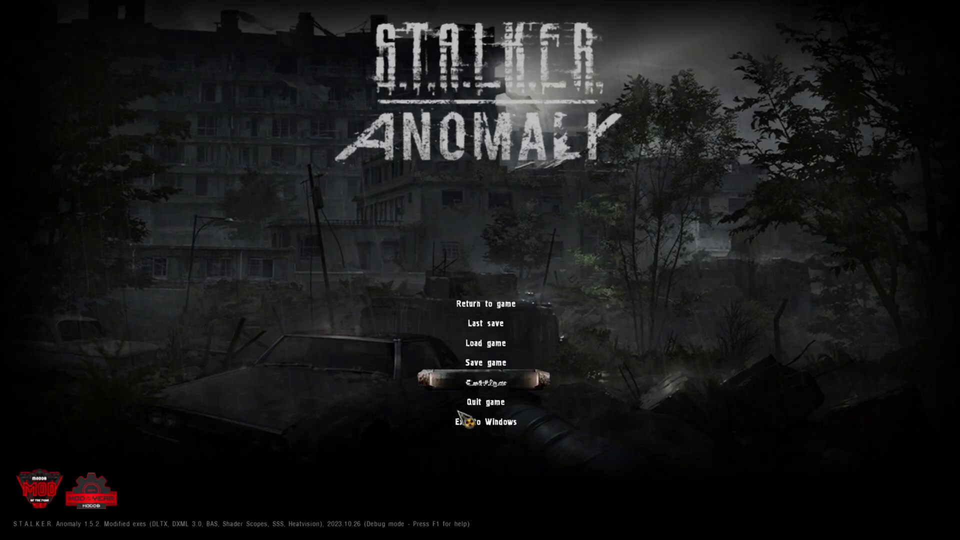
click(470, 425)
key(Escape)
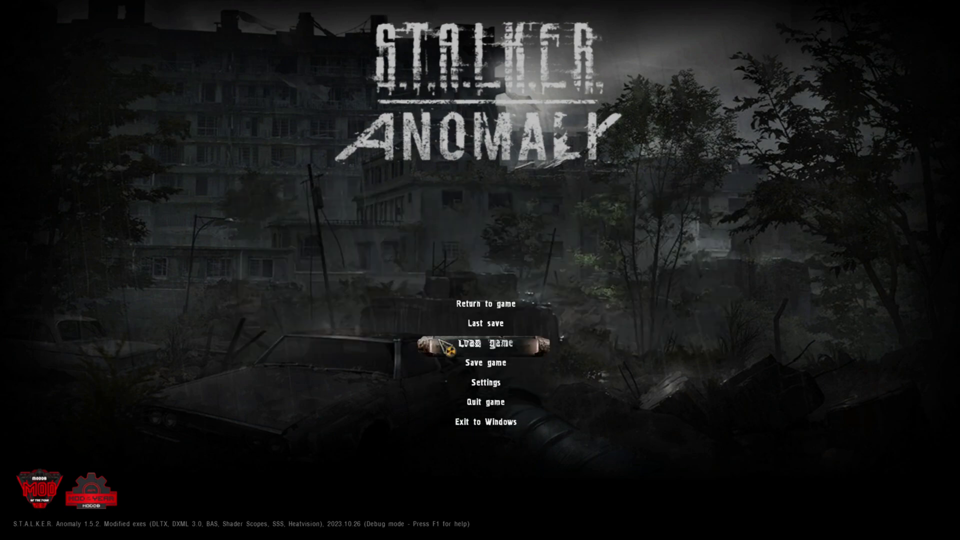